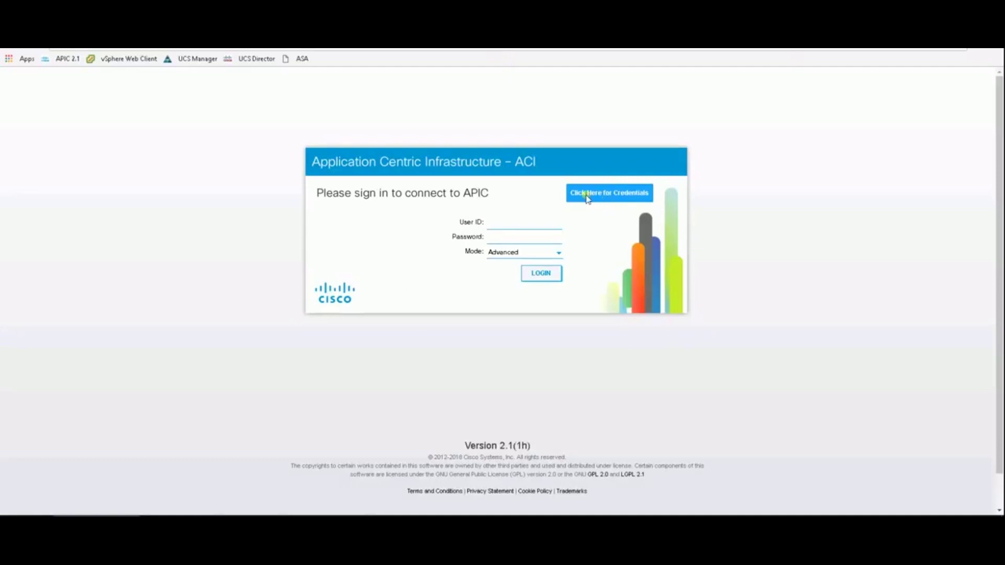
Sign in to APIC with user ID admin and the account password.
{"action": "left_click", "coordinate": [495, 228]}
{"action": "type", "text": "admin"}
{"action": "key", "text": "Tab"}
{"action": "key", "text": "ctrl+v"}
{"action": "left_click", "coordinate": [542, 276]}
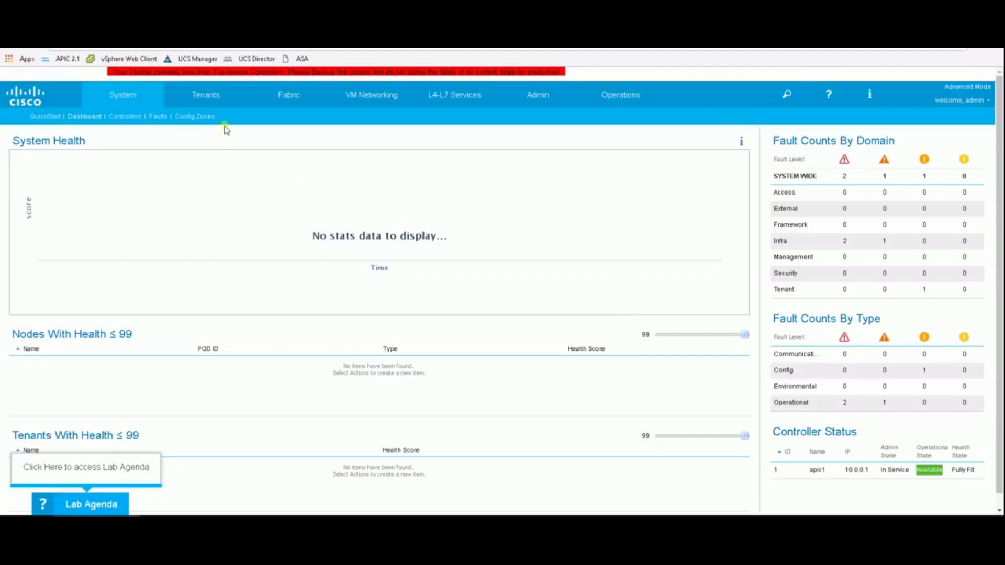
Show Fabric > Inventory > Fabric Membership, listing unregistered leaf TEP-1-101.
{"action": "left_click", "coordinate": [297, 98]}
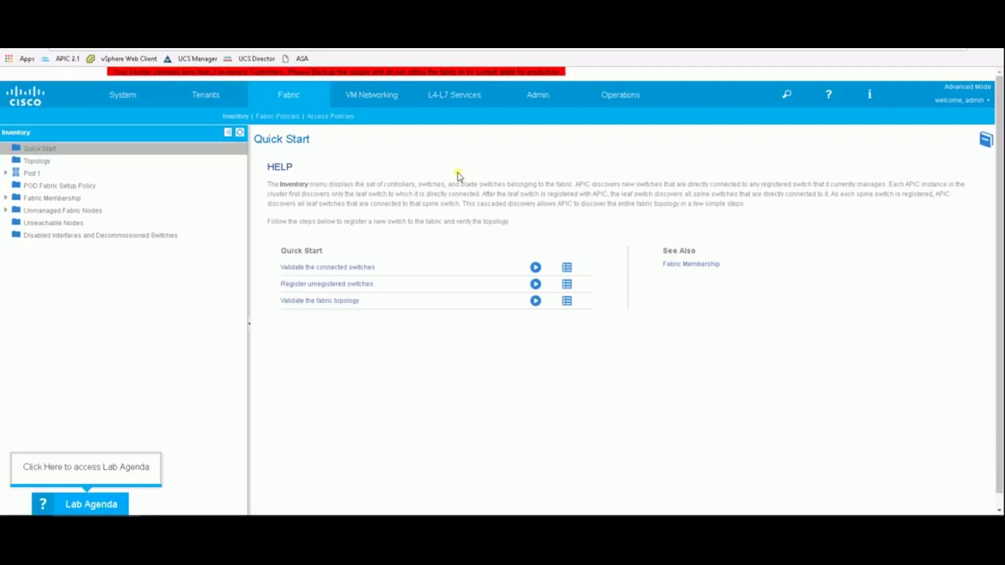
{"action": "left_click", "coordinate": [52, 198]}
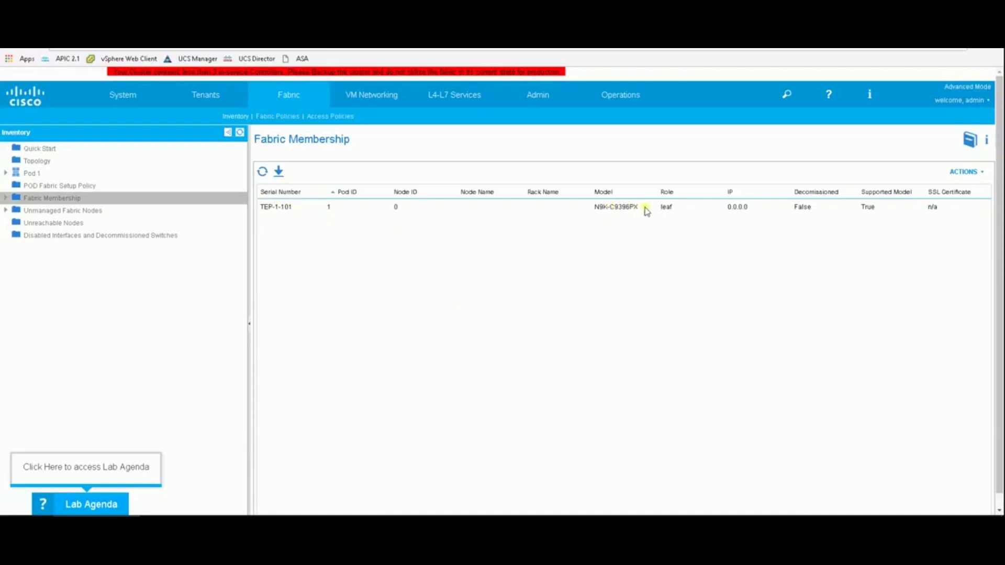
Register TEP-1-101 as node ID 101, named Leaf101, in the default rack.
{"action": "left_click", "coordinate": [343, 208]}
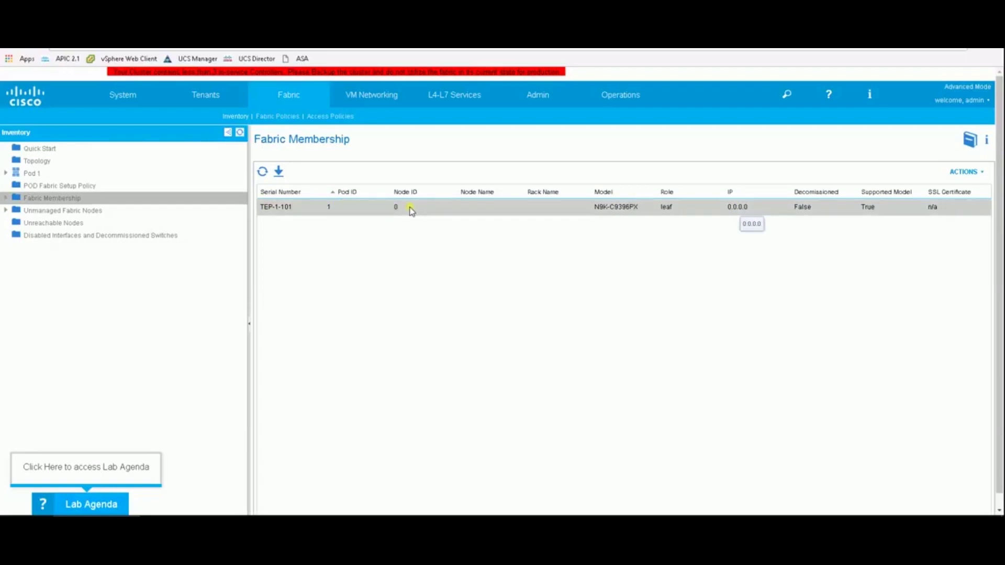
{"action": "double_click", "coordinate": [410, 208]}
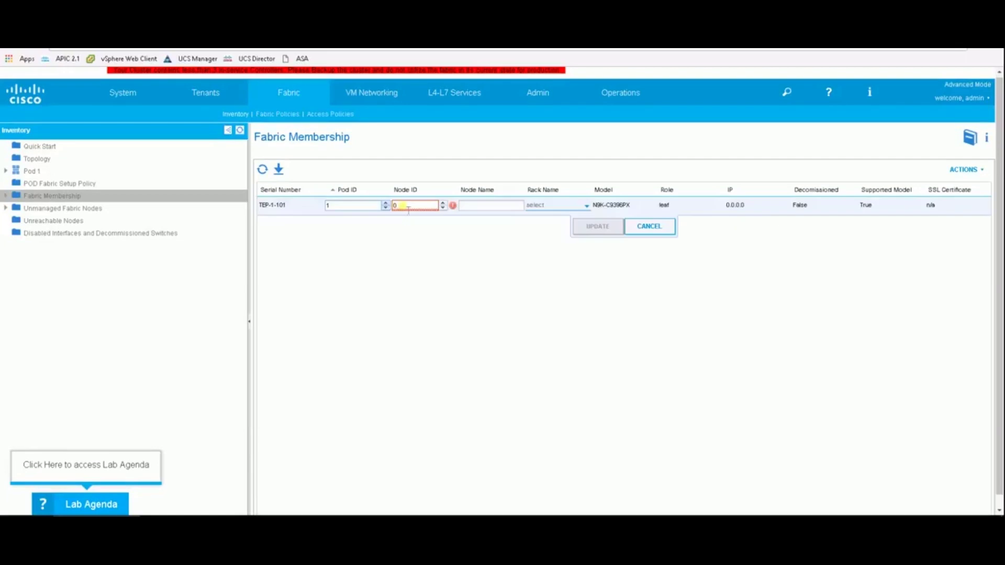
{"action": "double_click", "coordinate": [663, 206]}
{"action": "left_click", "coordinate": [411, 206]}
{"action": "type", "text": "101"}
{"action": "left_click", "coordinate": [496, 208]}
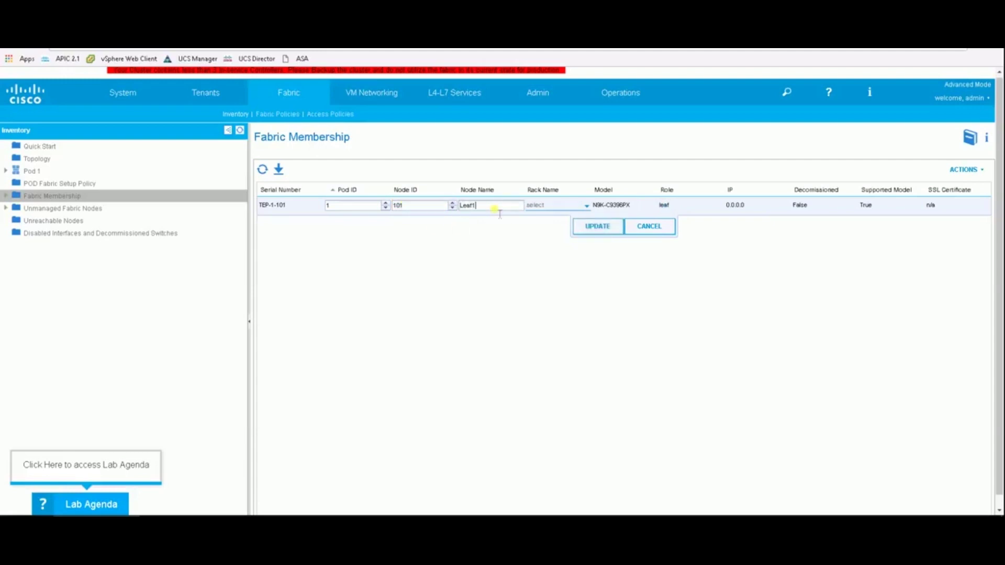
{"action": "left_click", "coordinate": [587, 207]}
{"action": "left_click", "coordinate": [575, 229]}
{"action": "left_click", "coordinate": [596, 225]}
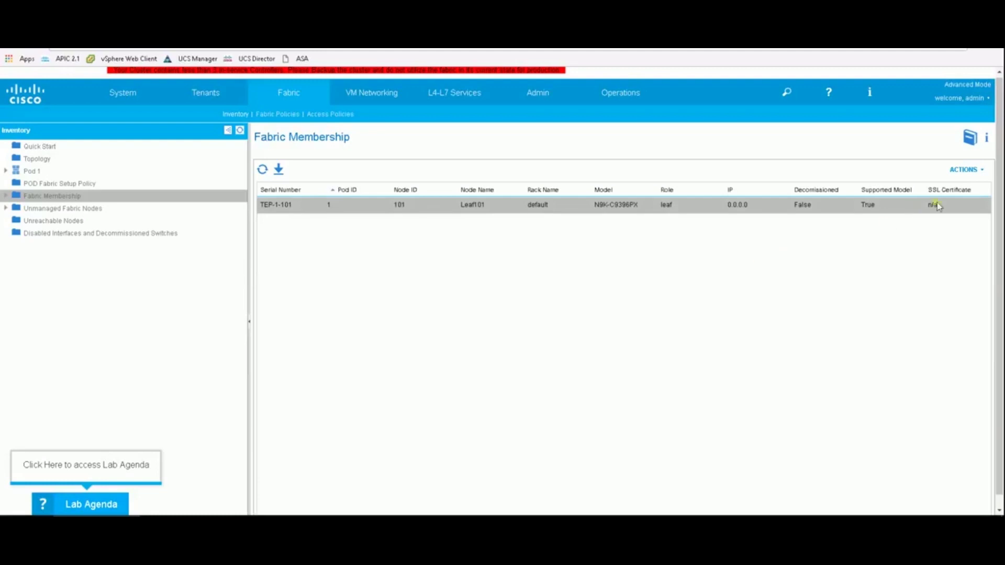
{"action": "left_click", "coordinate": [964, 170]}
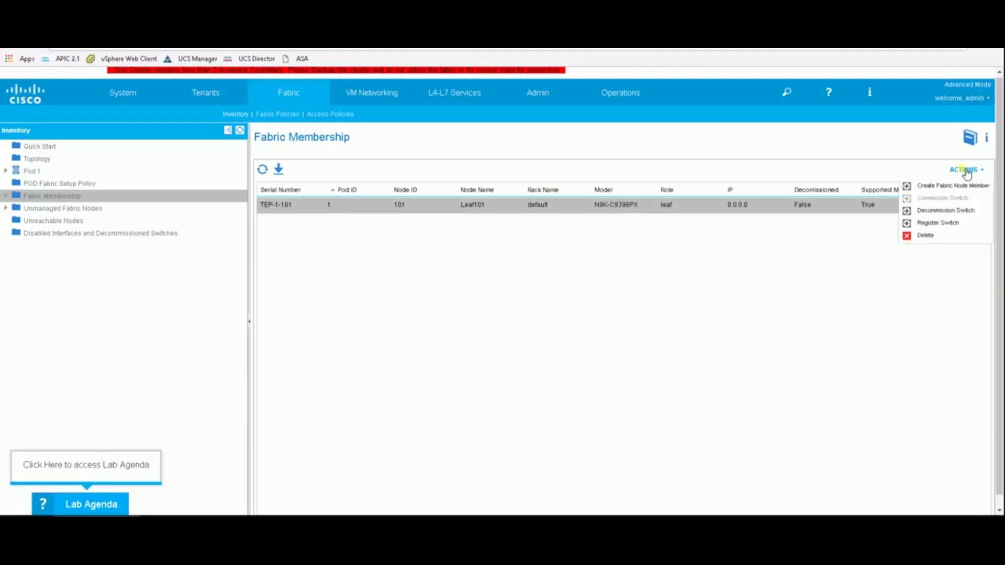
Refresh the membership table until Leaf101 receives TEP address 10.0.216.95/32.
{"action": "left_click", "coordinate": [712, 303]}
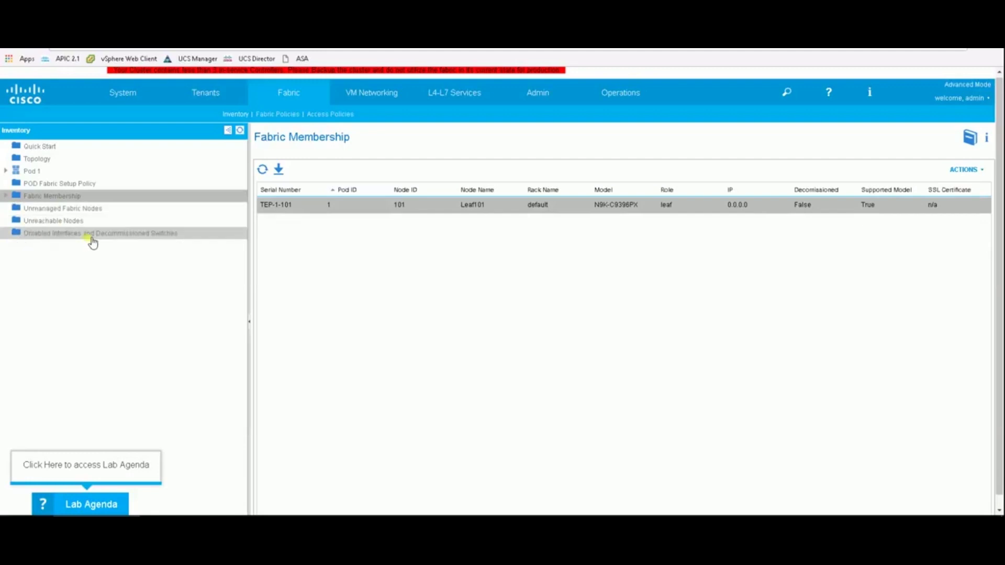
{"action": "left_click", "coordinate": [263, 169]}
{"action": "left_click", "coordinate": [265, 170]}
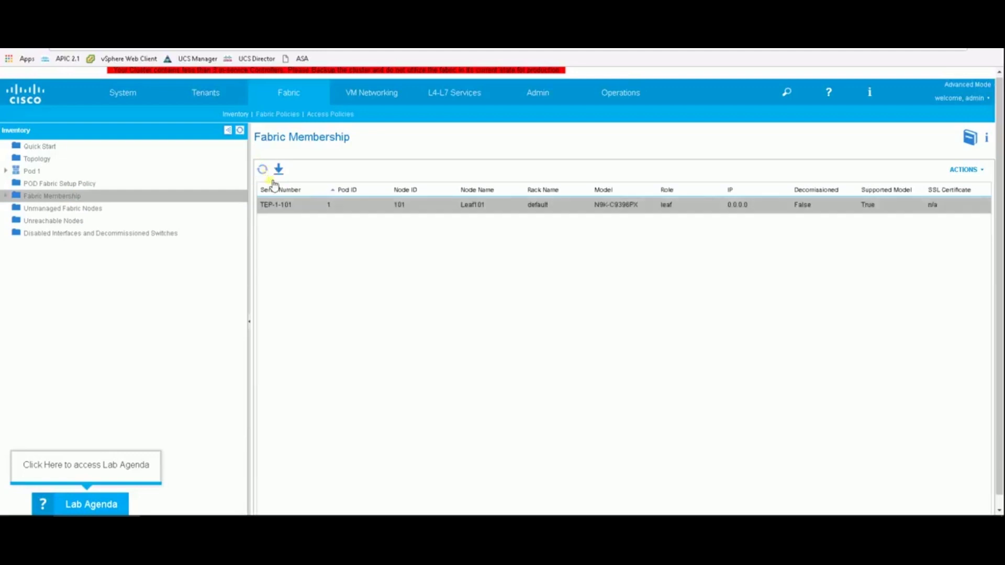
{"action": "left_click", "coordinate": [265, 170]}
{"action": "left_click", "coordinate": [265, 170]}
{"action": "left_click", "coordinate": [265, 170]}
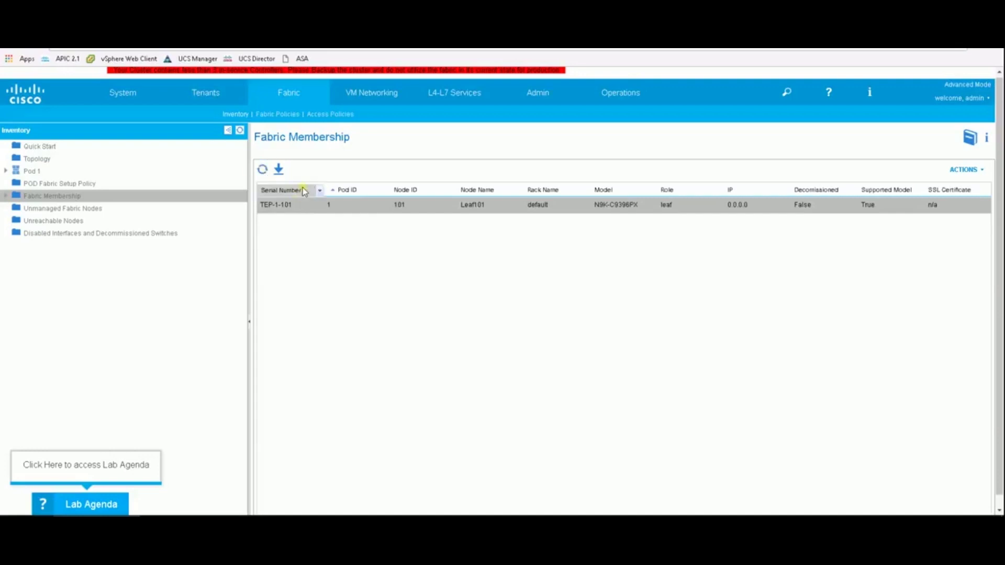
{"action": "left_click", "coordinate": [263, 169]}
{"action": "left_click", "coordinate": [268, 173]}
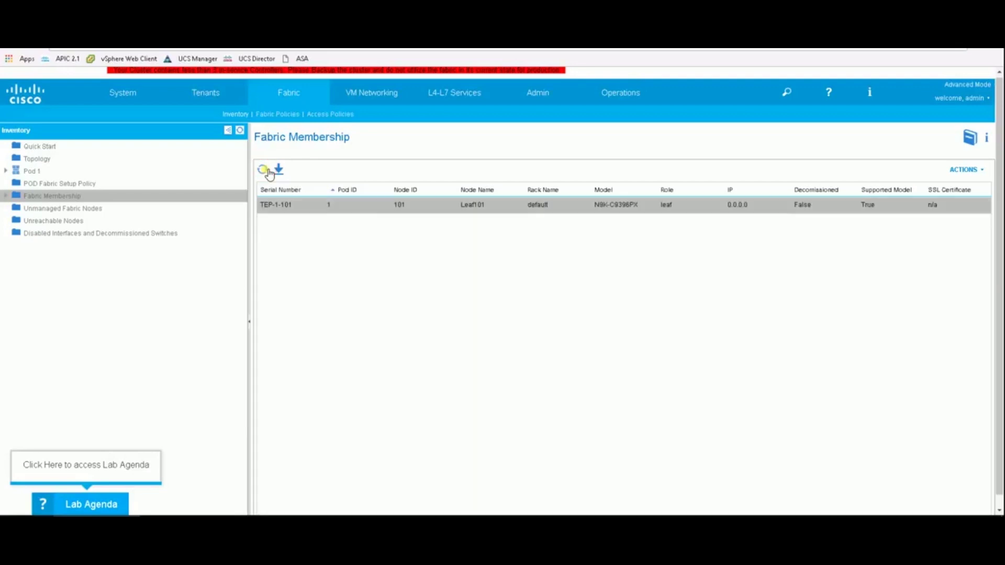
{"action": "left_click", "coordinate": [269, 174]}
Review TEP-1-101's properties and the unmanaged nodes, then return to Fabric Membership.
{"action": "left_click", "coordinate": [38, 209]}
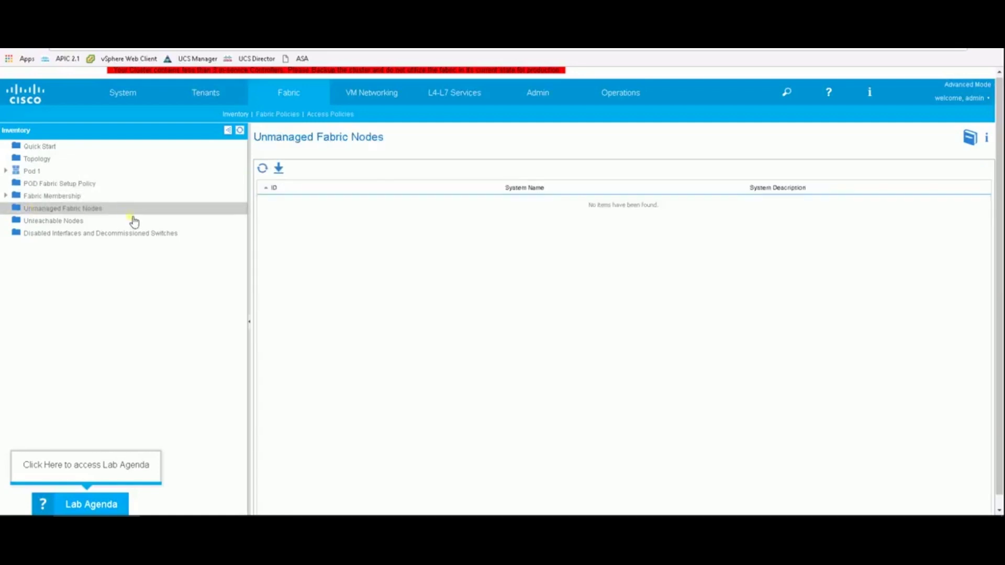
{"action": "left_click", "coordinate": [72, 196]}
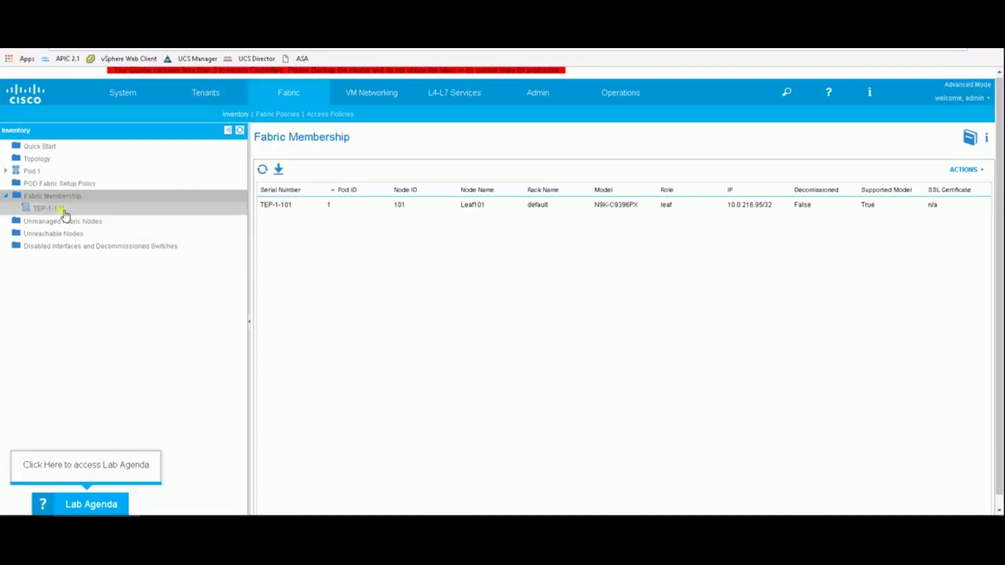
{"action": "left_click", "coordinate": [66, 209]}
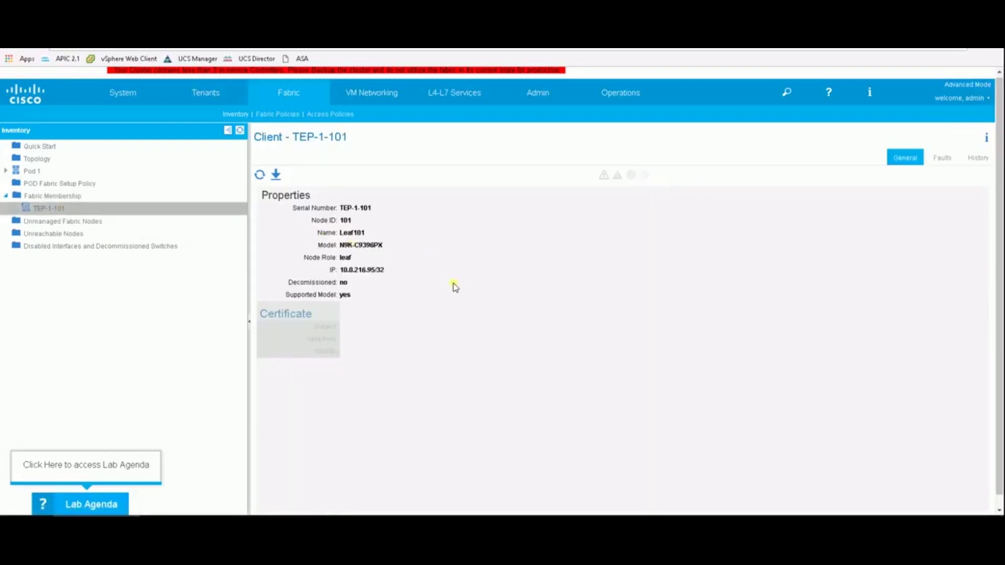
{"action": "left_click", "coordinate": [68, 197]}
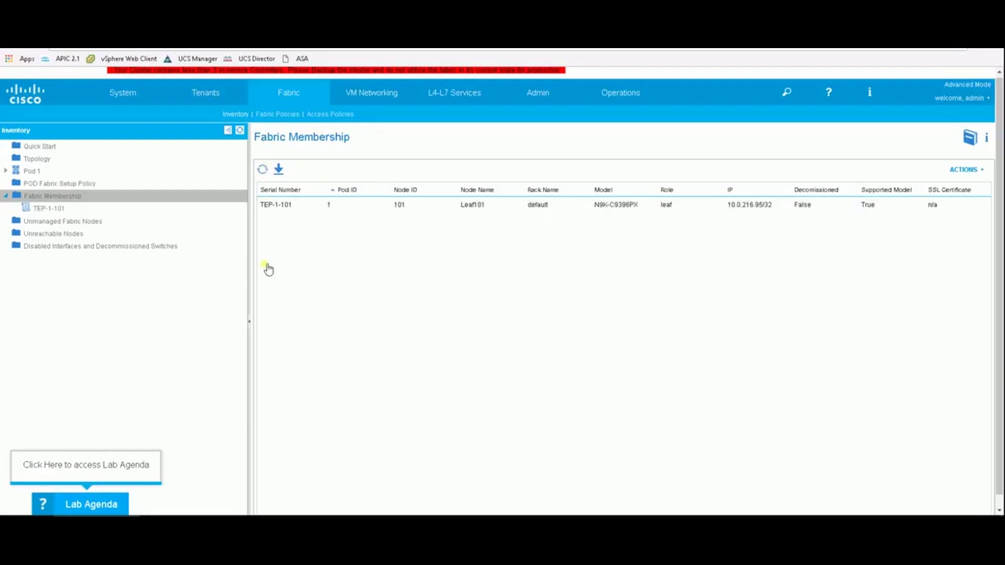
Start the Building the ACI Fabric course and step through the Module 1 guide screens.
{"action": "left_click", "coordinate": [92, 507]}
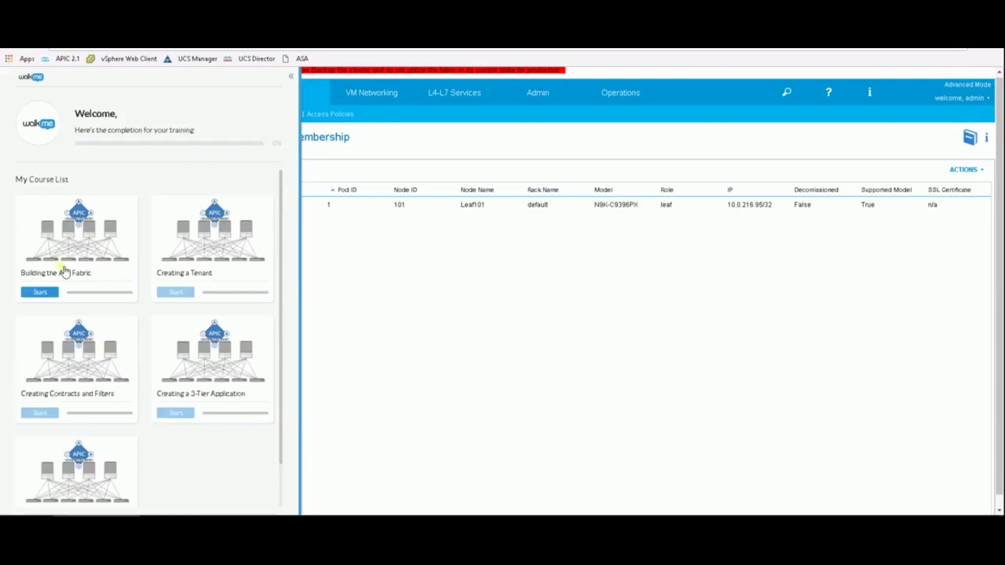
{"action": "left_click", "coordinate": [41, 292]}
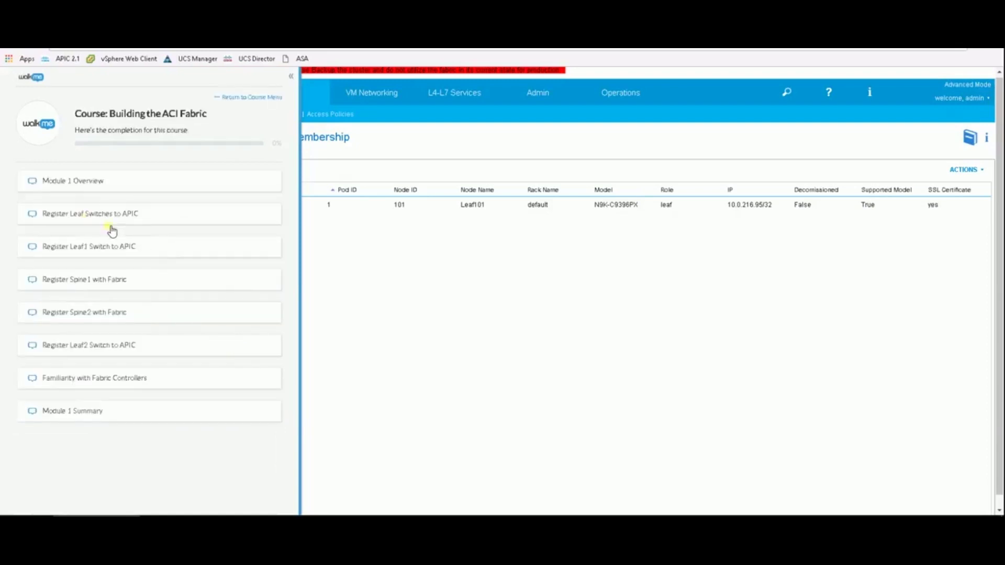
{"action": "left_click", "coordinate": [90, 181]}
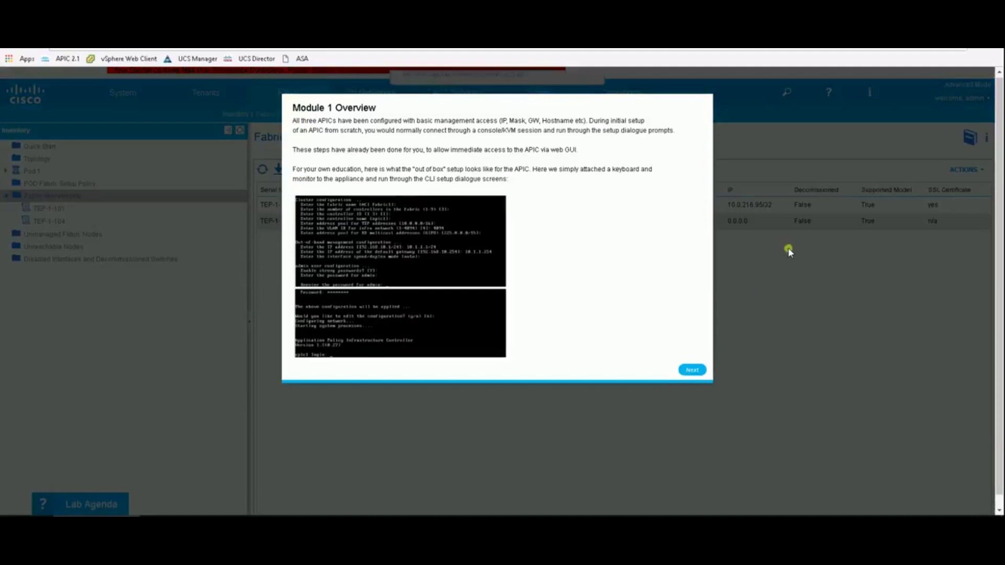
{"action": "left_click", "coordinate": [696, 372]}
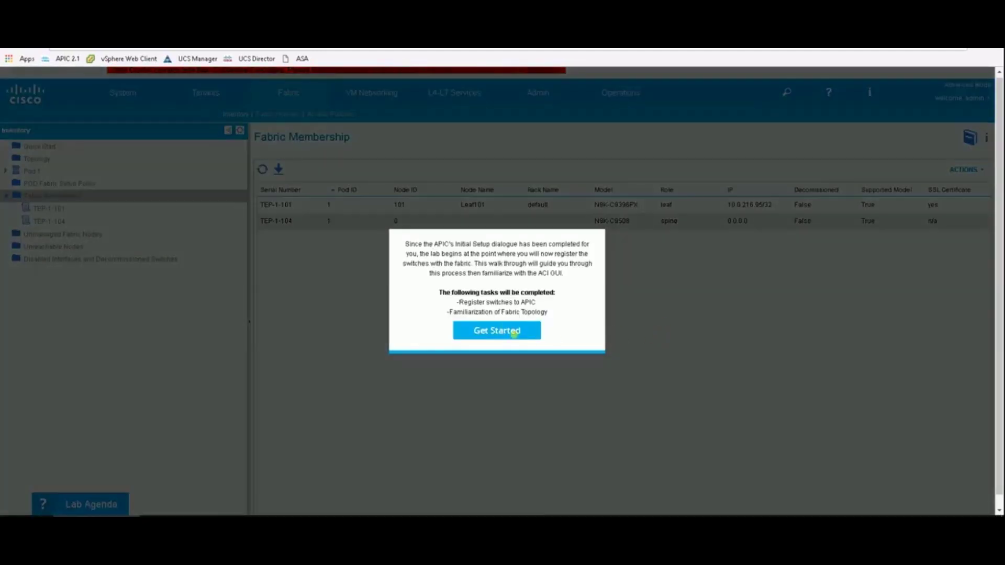
{"action": "left_click", "coordinate": [514, 332]}
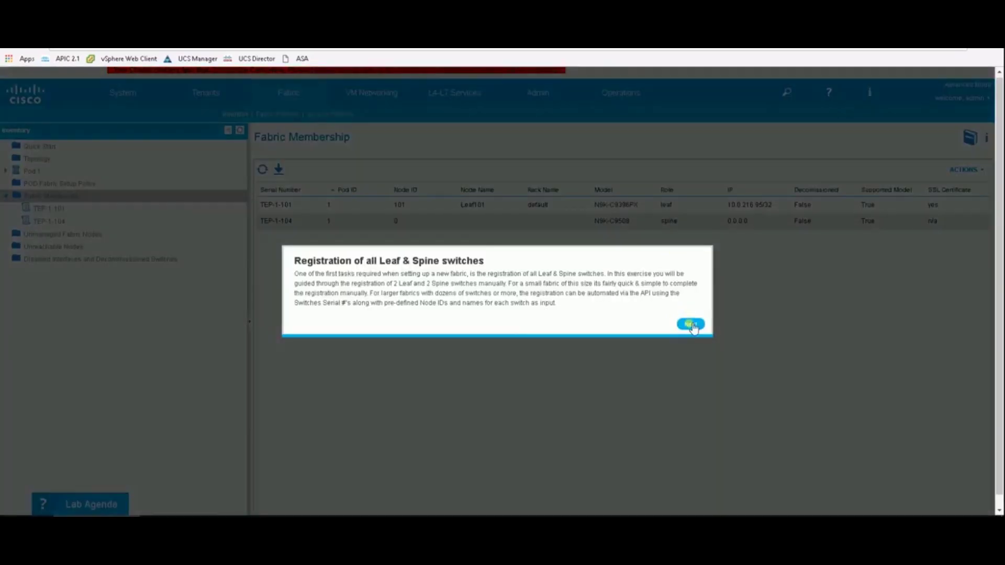
{"action": "left_click", "coordinate": [690, 324]}
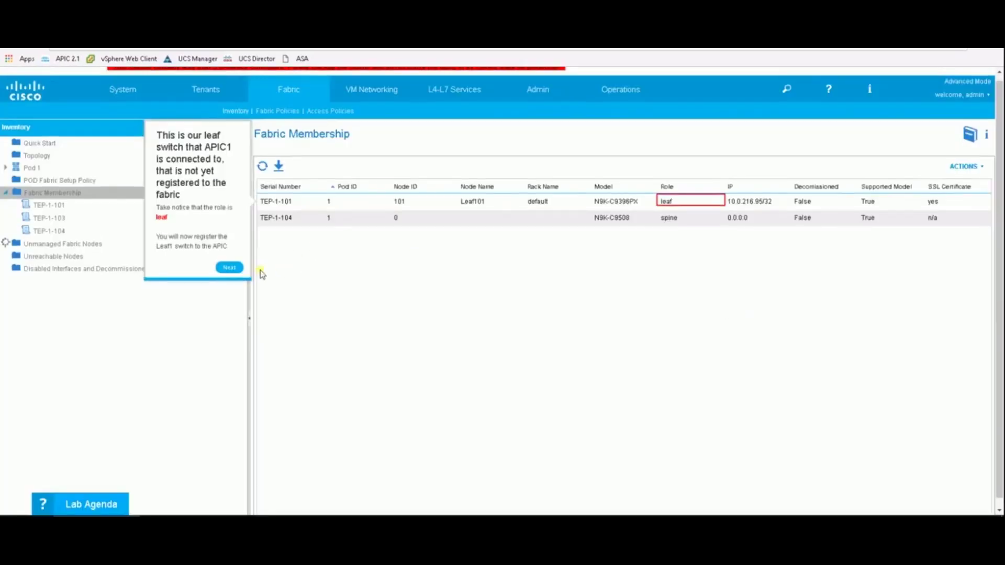
{"action": "left_click", "coordinate": [230, 264]}
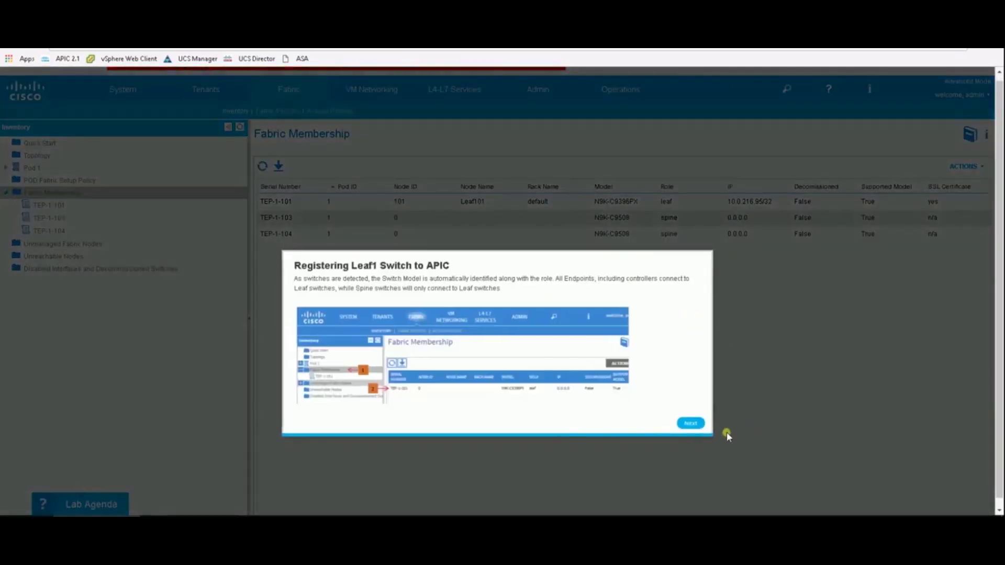
{"action": "left_click", "coordinate": [690, 423]}
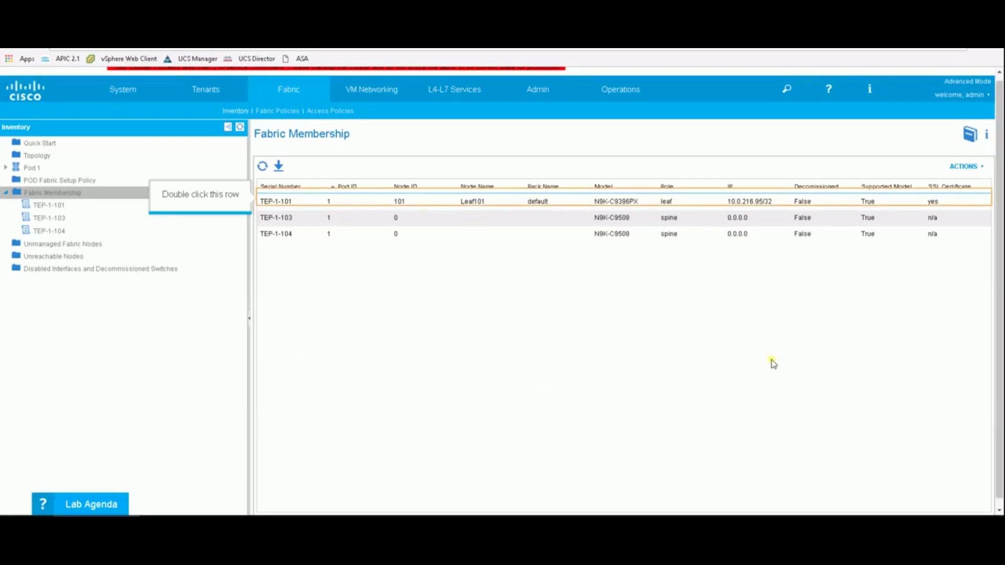
Register spine TEP-1-103 as node 201, named Spine201.
{"action": "left_click", "coordinate": [393, 222]}
{"action": "double_click", "coordinate": [395, 222]}
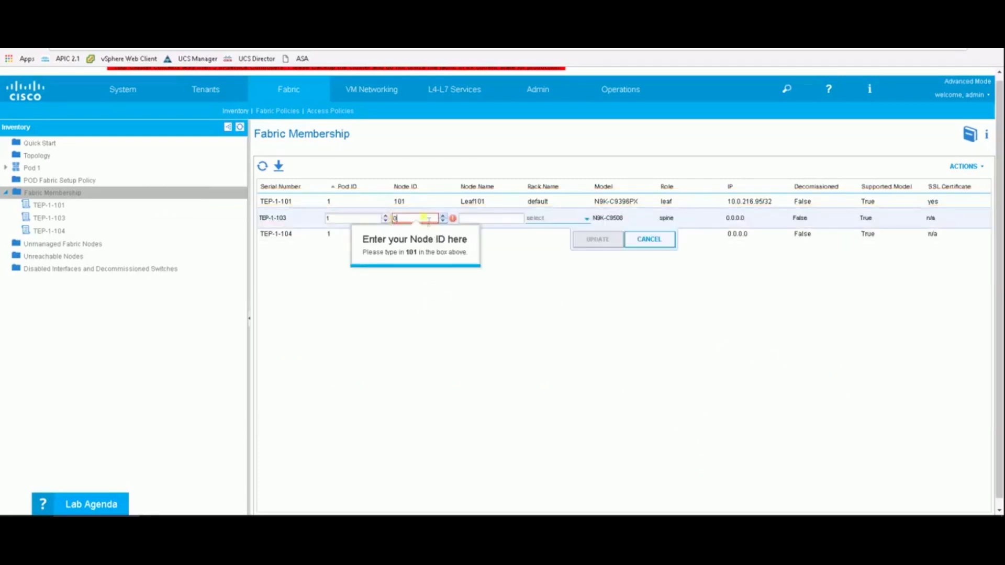
{"action": "type", "text": "201"}
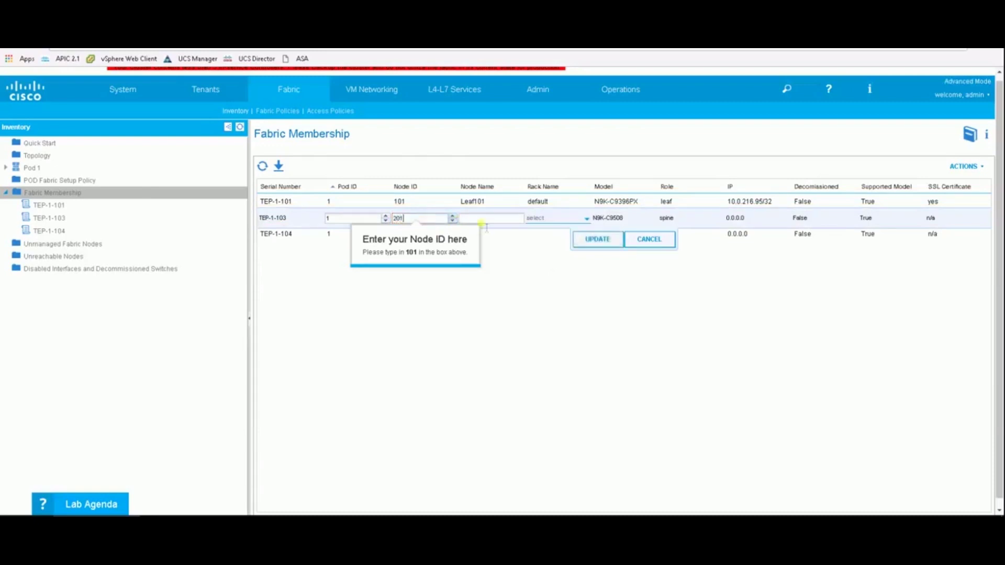
{"action": "left_click", "coordinate": [513, 220]}
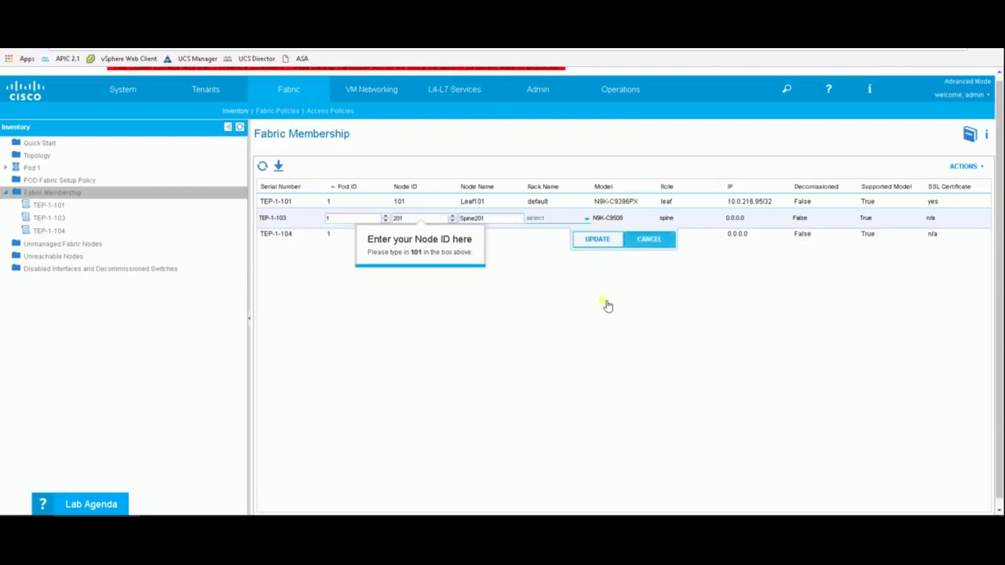
{"action": "left_click", "coordinate": [598, 239]}
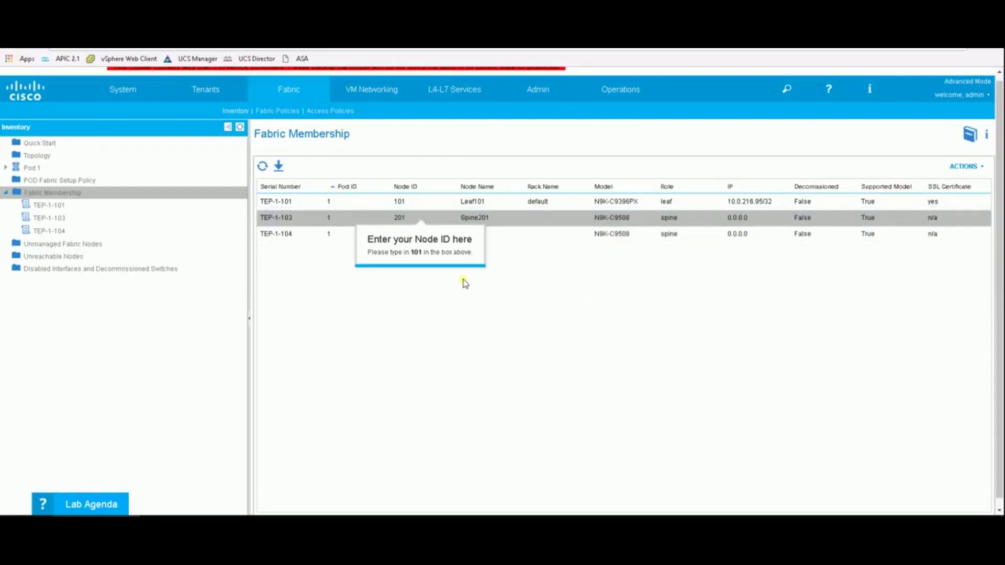
Register spine TEP-1-104 as node 202, named Spine202.
{"action": "left_click", "coordinate": [411, 237]}
{"action": "left_click", "coordinate": [411, 237]}
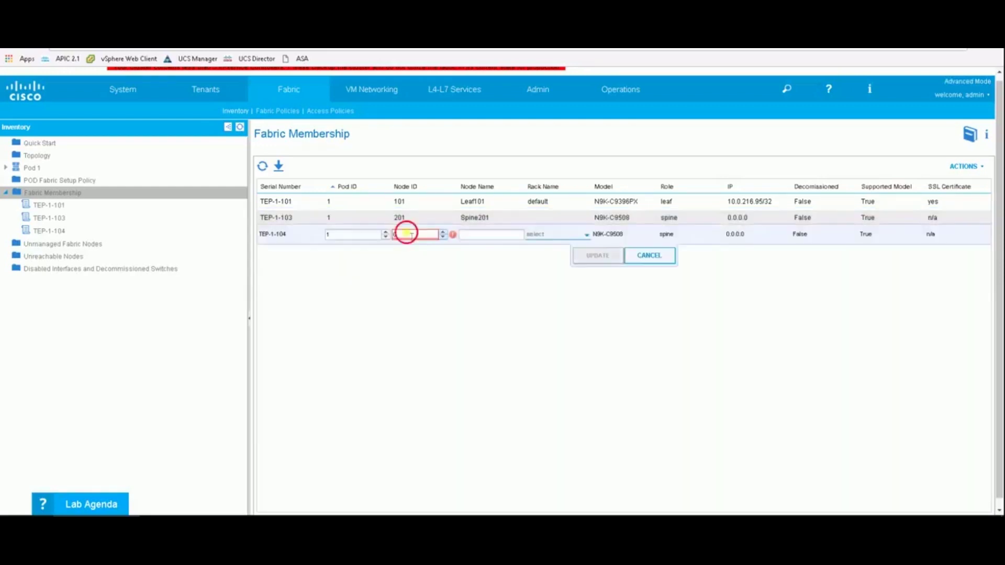
{"action": "type", "text": "202"}
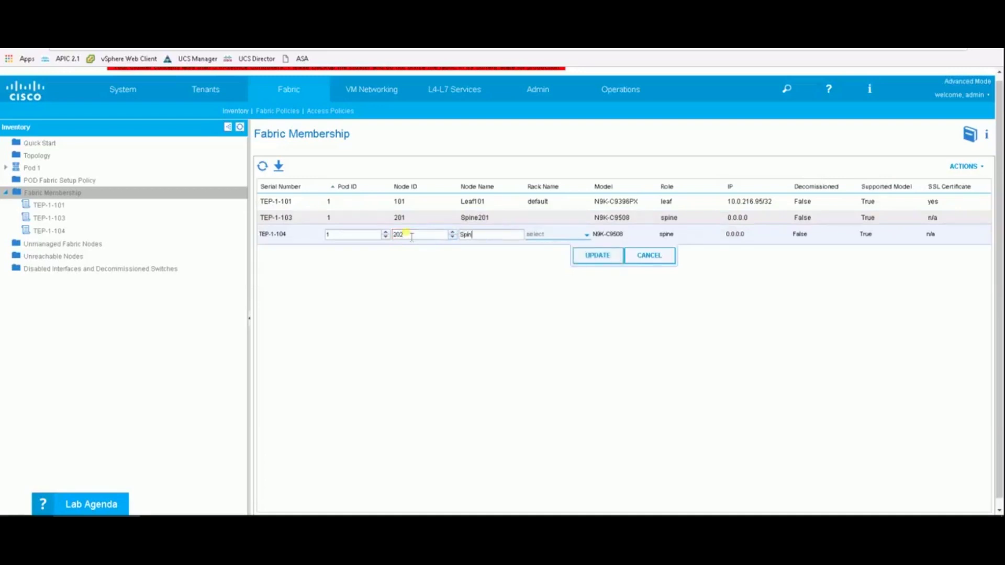
{"action": "left_click", "coordinate": [598, 258]}
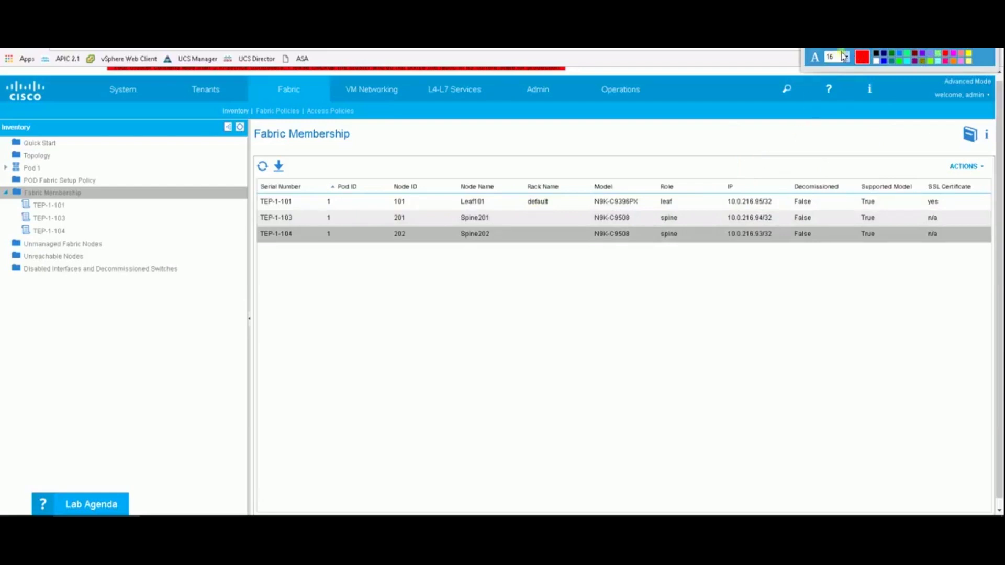
Add a dark-red 'TEP IPs' label with an arrow pointing to the IP column.
{"action": "left_click", "coordinate": [754, 141]}
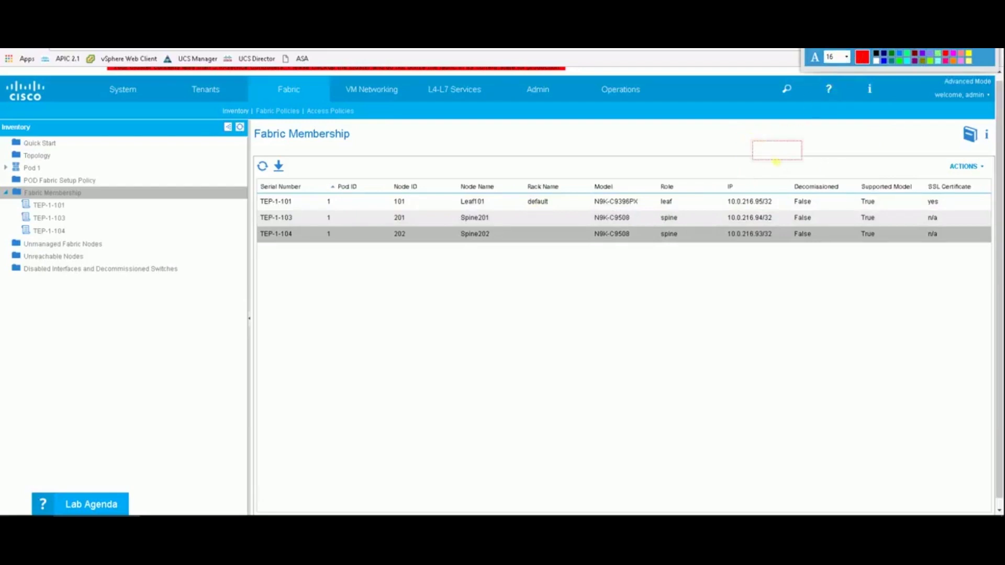
{"action": "type", "text": "TEP IPs"}
{"action": "left_click_drag", "start_coordinate": [792, 146], "coordinate": [825, 139]}
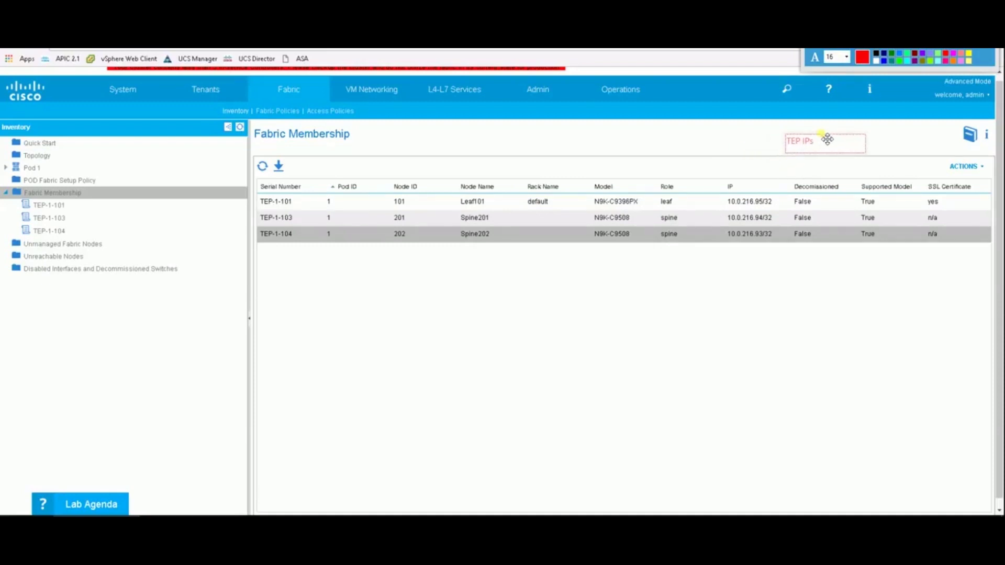
{"action": "left_click", "coordinate": [861, 57]}
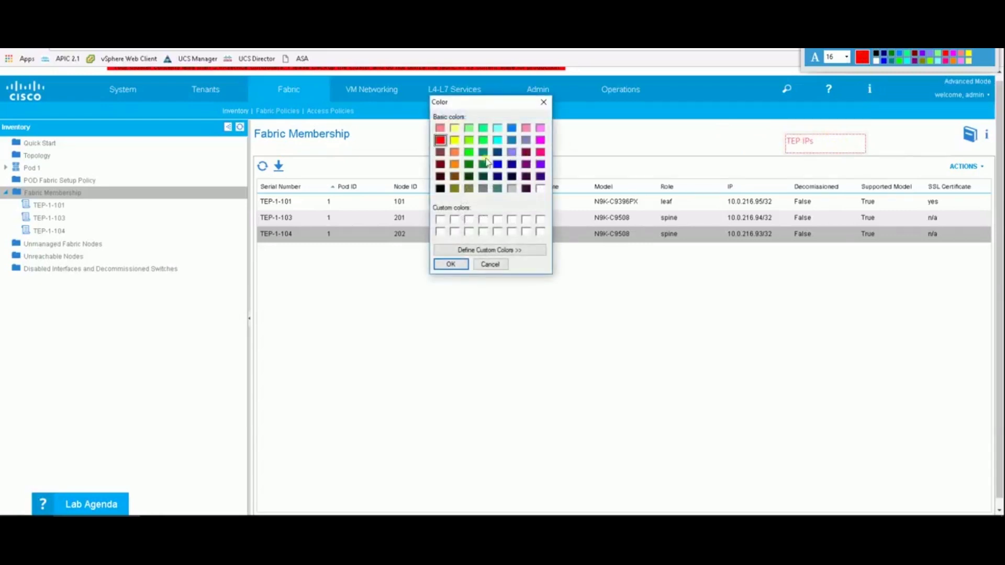
{"action": "left_click", "coordinate": [440, 164]}
{"action": "left_click", "coordinate": [451, 265]}
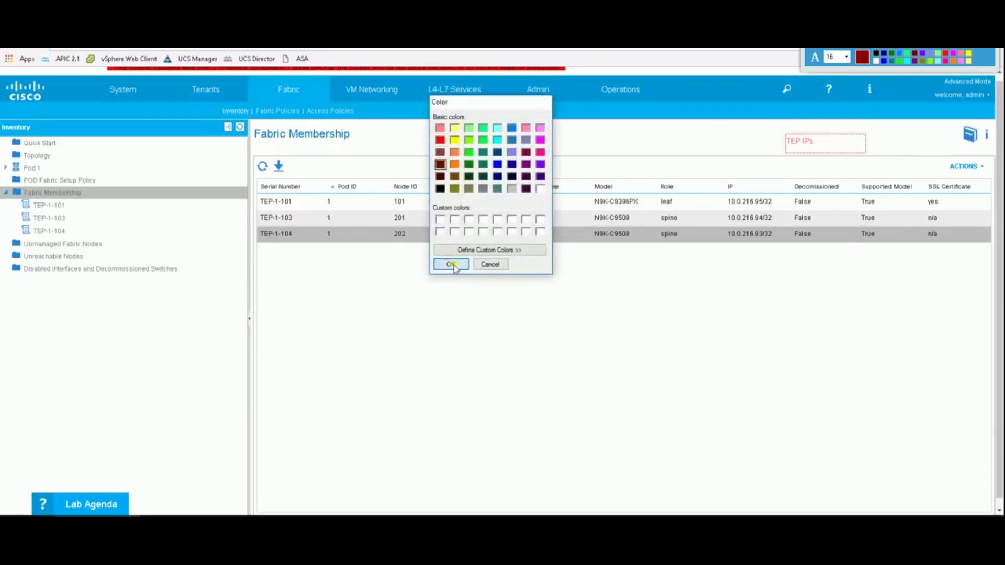
{"action": "left_click", "coordinate": [818, 148]}
{"action": "left_click", "coordinate": [862, 57]}
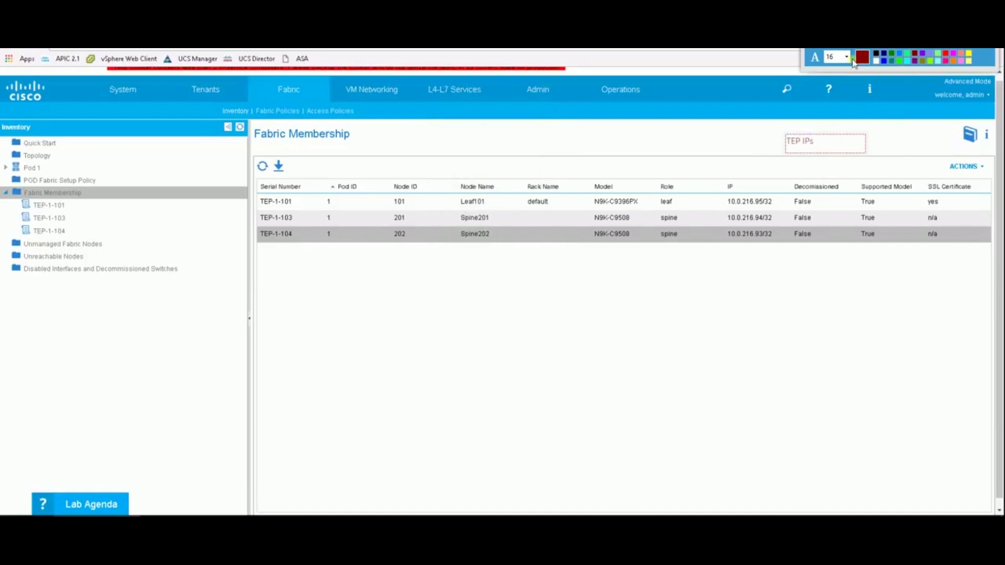
{"action": "left_click", "coordinate": [862, 56]}
{"action": "left_click", "coordinate": [463, 265]}
{"action": "left_click", "coordinate": [884, 144]}
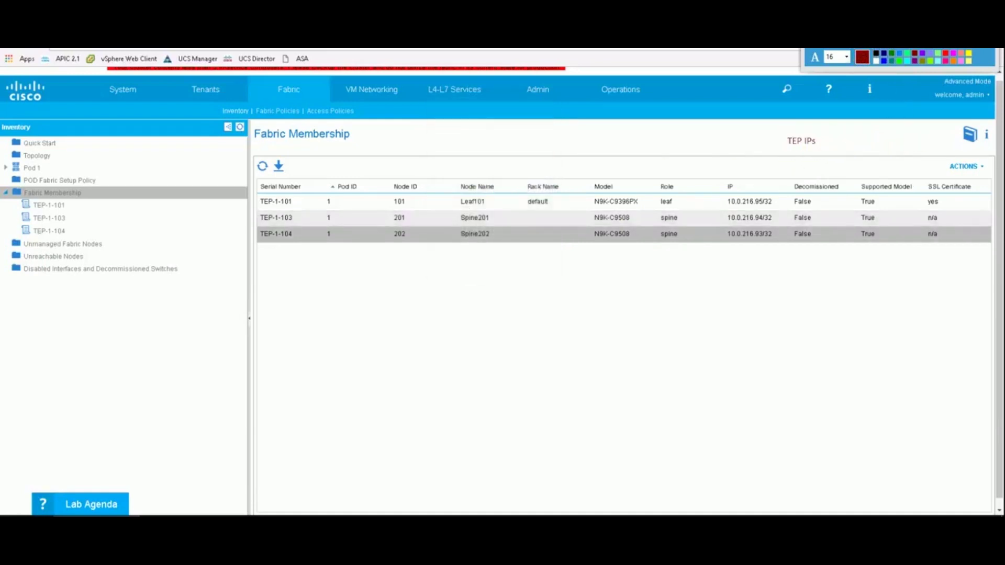
{"action": "mouse_move", "coordinate": [801, 148]}
{"action": "left_mouse_down"}
{"action": "mouse_move", "coordinate": [761, 203]}
{"action": "mouse_move", "coordinate": [750, 198]}
{"action": "left_mouse_up"}
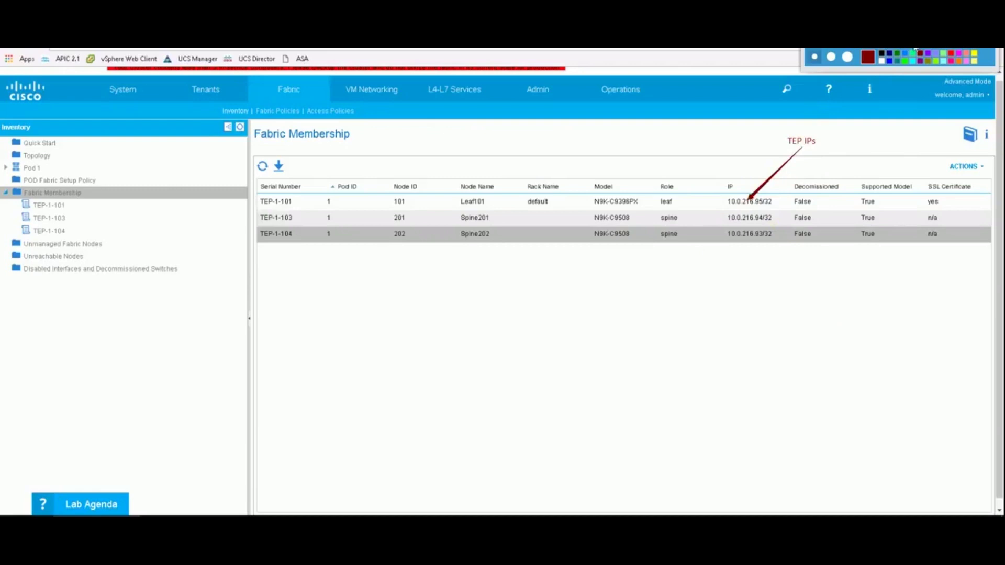
Add the label 'Name of the leaf and spine switches' with an arrow to Node Name.
{"action": "left_click", "coordinate": [911, 49]}
{"action": "left_click", "coordinate": [477, 179]}
{"action": "left_click_drag", "start_coordinate": [491, 184], "coordinate": [505, 141]}
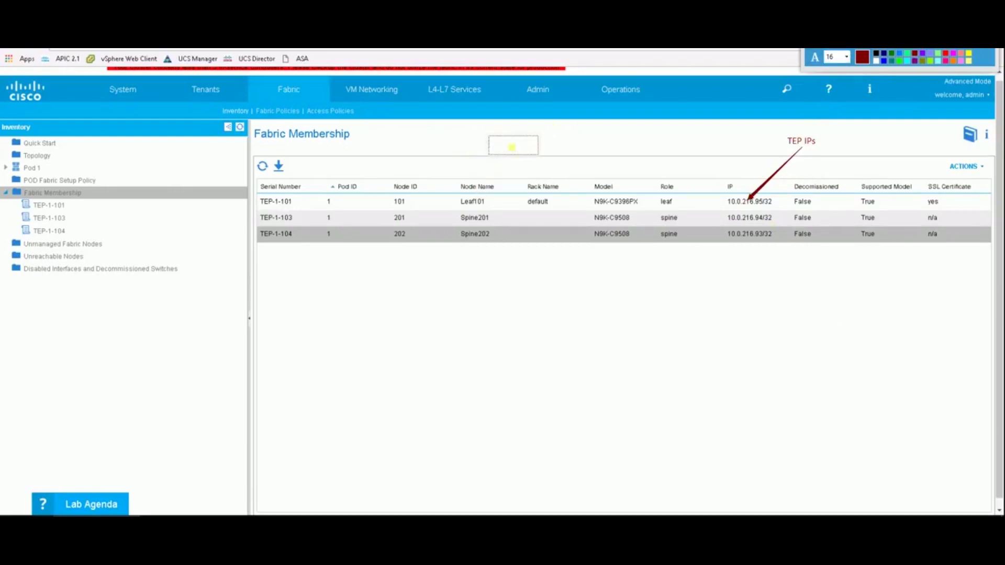
{"action": "type", "text": "Name of the leaf and spine switches"}
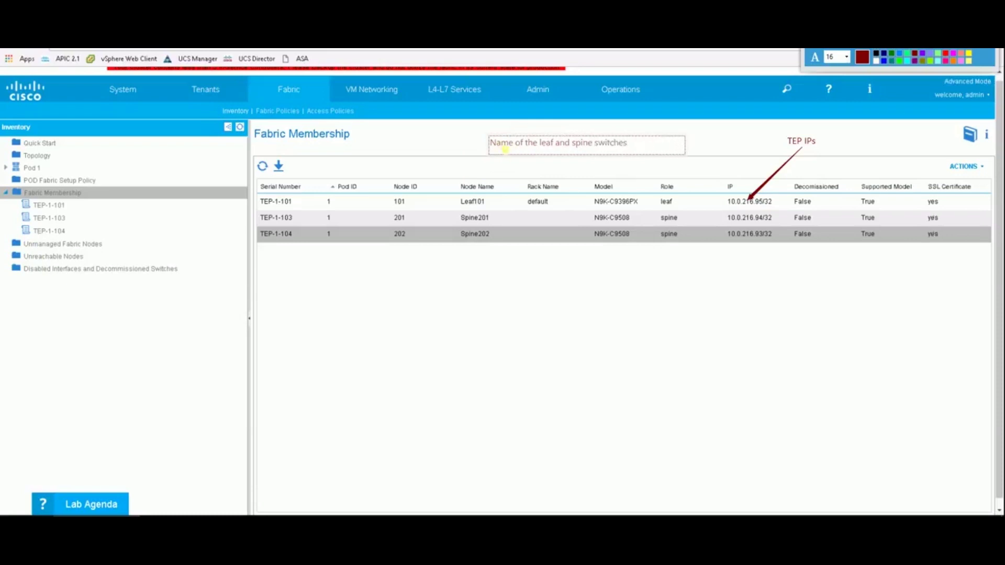
{"action": "left_click", "coordinate": [453, 127]}
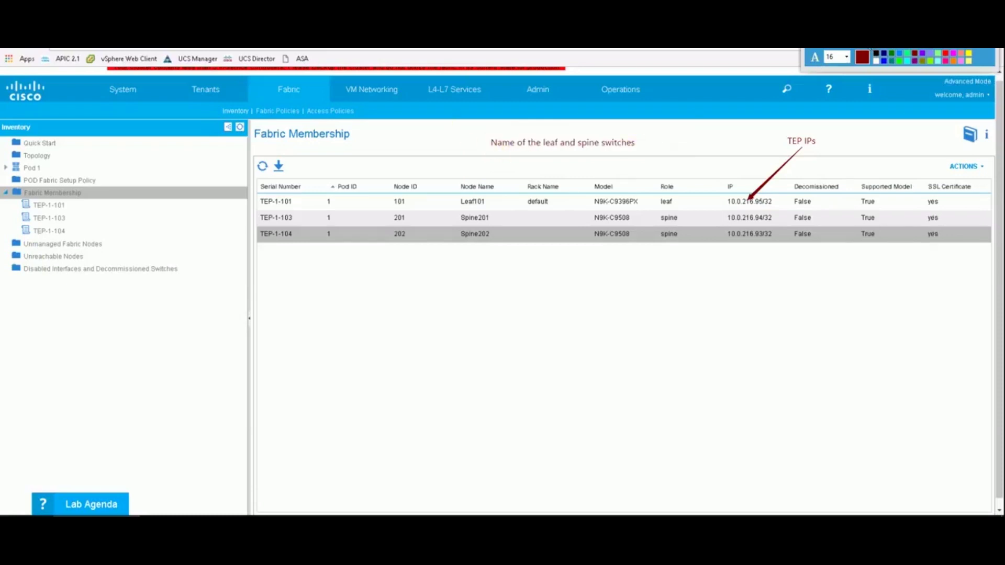
{"action": "left_click", "coordinate": [868, 50]}
{"action": "mouse_move", "coordinate": [524, 149]}
{"action": "left_mouse_down"}
{"action": "mouse_move", "coordinate": [487, 189]}
{"action": "mouse_move", "coordinate": [492, 177]}
{"action": "mouse_move", "coordinate": [490, 219]}
{"action": "mouse_move", "coordinate": [492, 209]}
{"action": "left_mouse_up"}
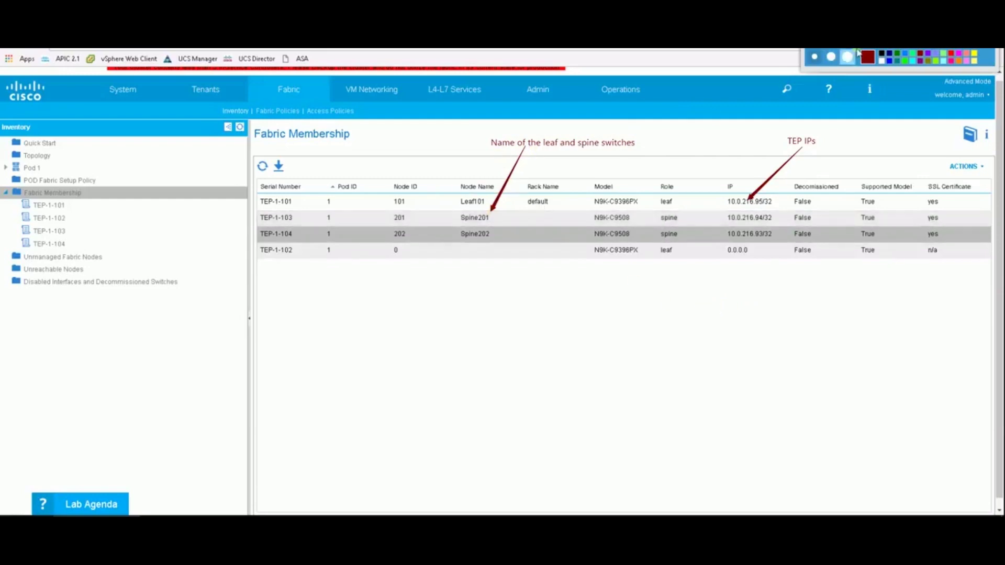
Add a 'Node IDs' label with an arrow pointing to node ID 201.
{"action": "key", "text": "t"}
{"action": "left_click", "coordinate": [428, 137]}
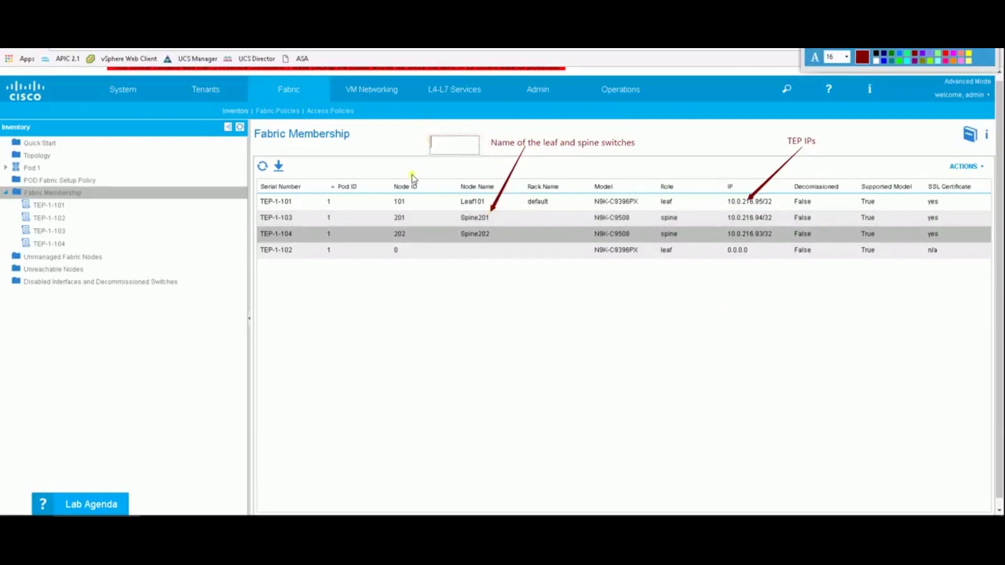
{"action": "type", "text": "Node IDs"}
{"action": "left_click", "coordinate": [391, 166]}
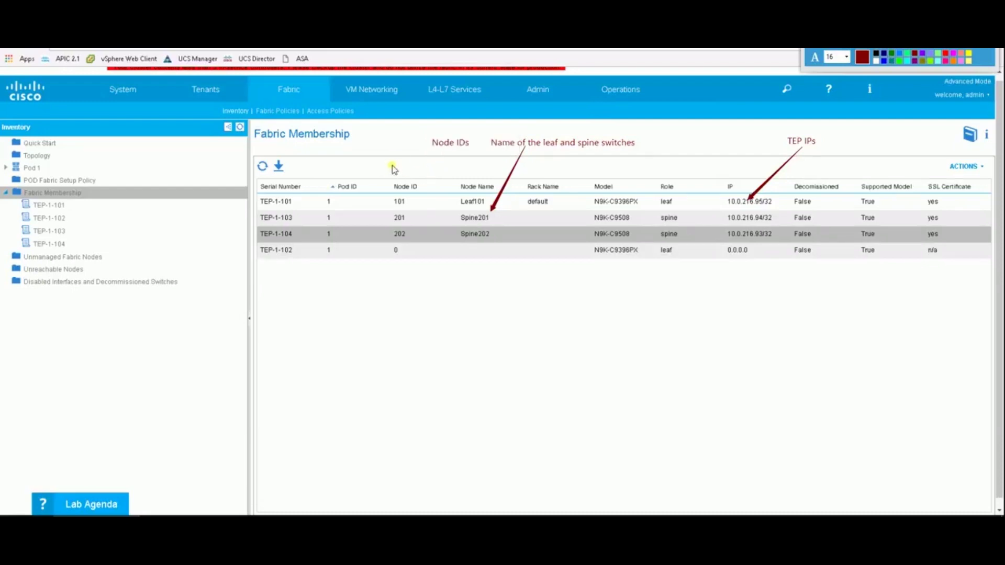
{"action": "left_click_drag", "start_coordinate": [455, 152], "coordinate": [408, 220]}
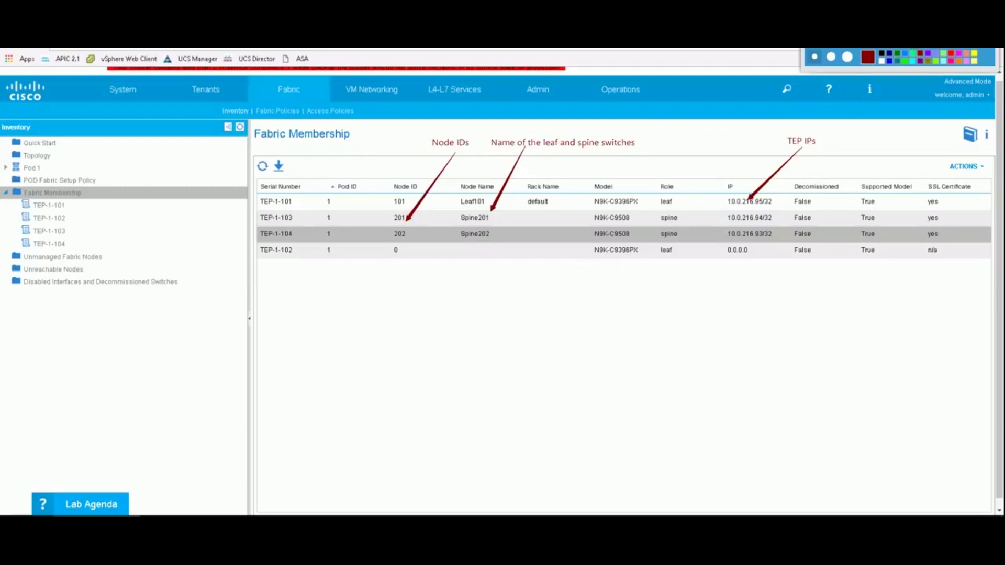
Add the note 'I am naming the leaf switches as 10- and spines as 20-' below the table.
{"action": "key", "text": "t"}
{"action": "left_click", "coordinate": [346, 357]}
{"action": "type", "text": "I am naming t"}
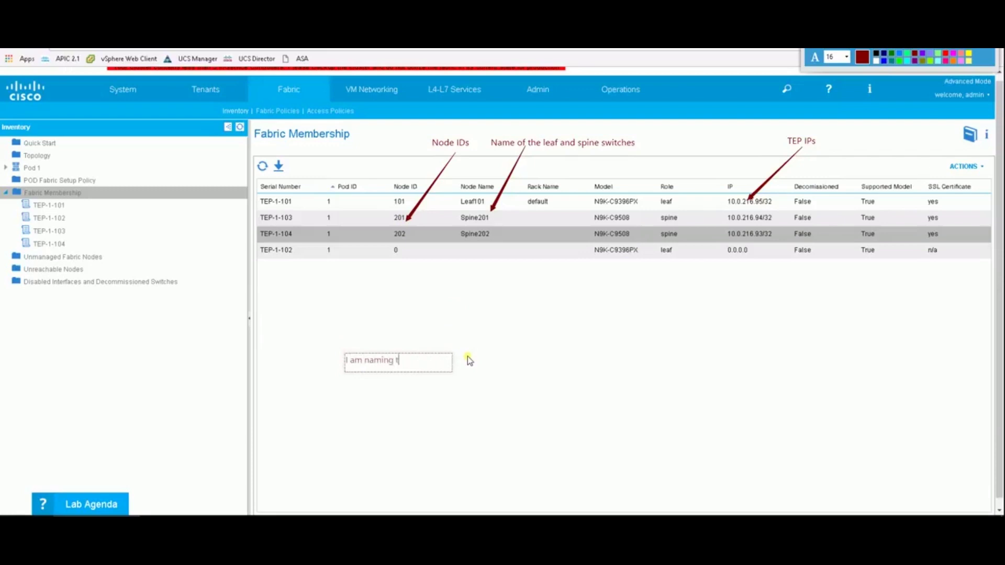
{"action": "type", "text": "he leaf switches as 10- and sp"}
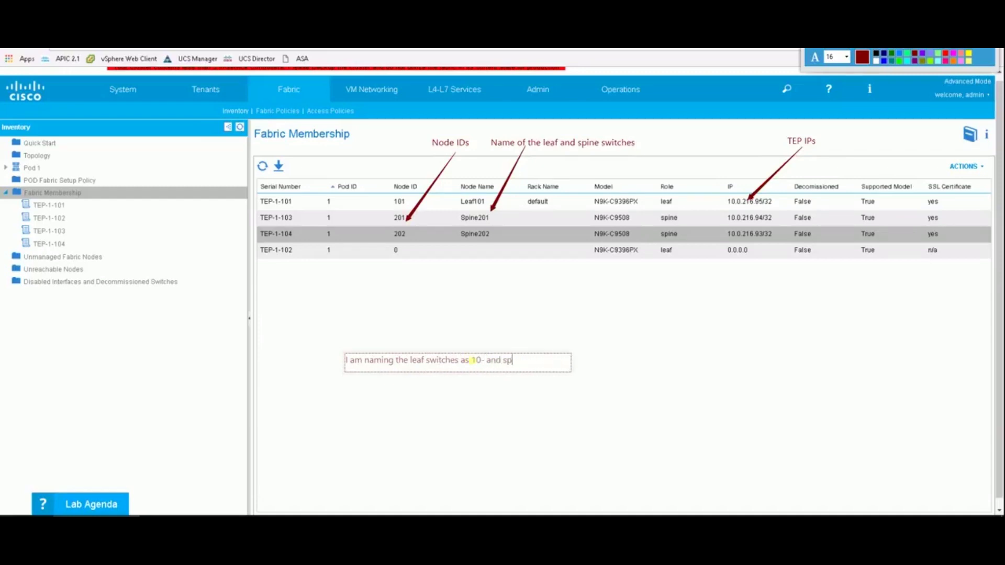
{"action": "type", "text": "ines as 20"}
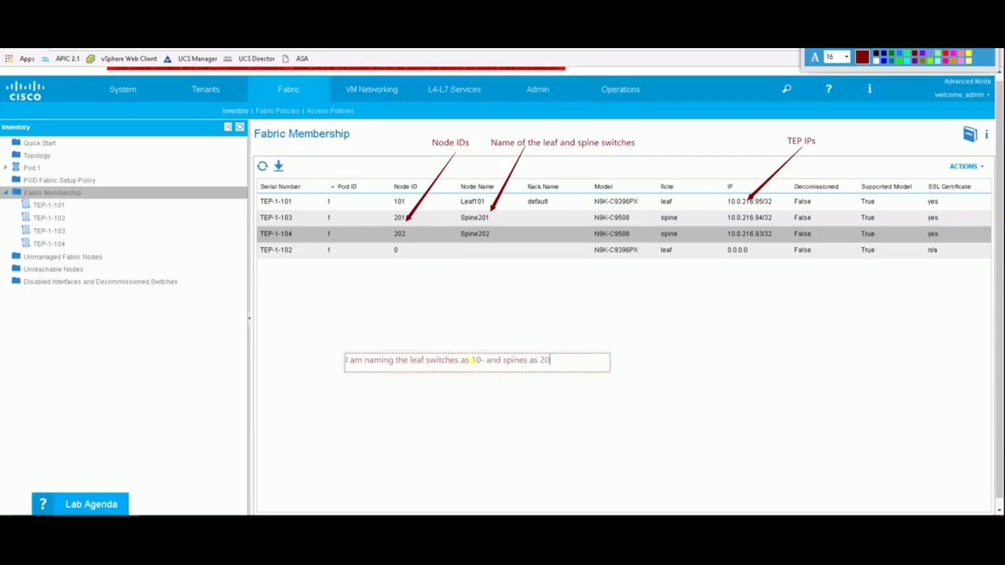
{"action": "type", "text": "-"}
{"action": "left_click", "coordinate": [496, 407]}
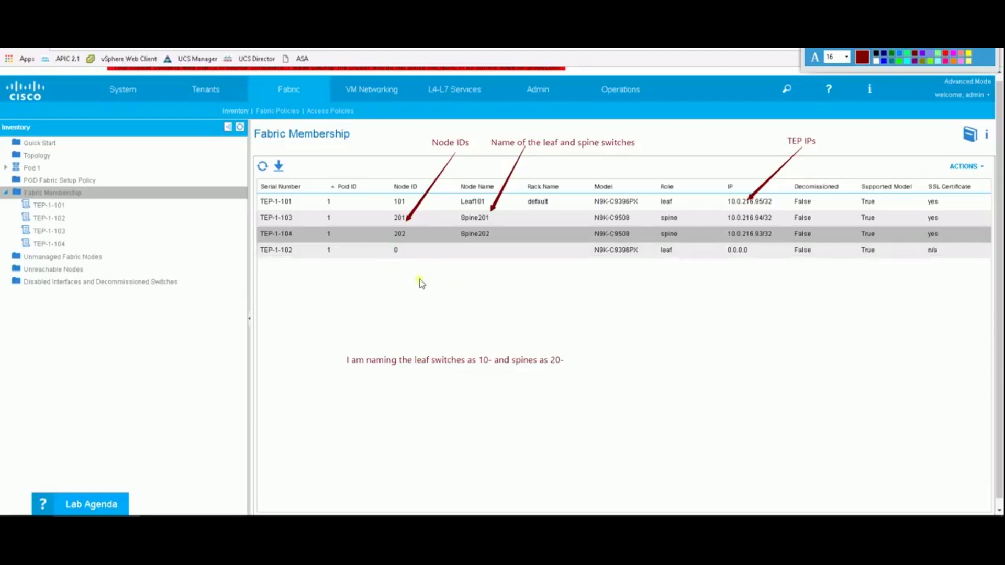
Arrow TEP-1-102's node ID 0 with a note that unconfigured nodes get discovered next.
{"action": "left_click_drag", "start_coordinate": [686, 317], "coordinate": [406, 258]}
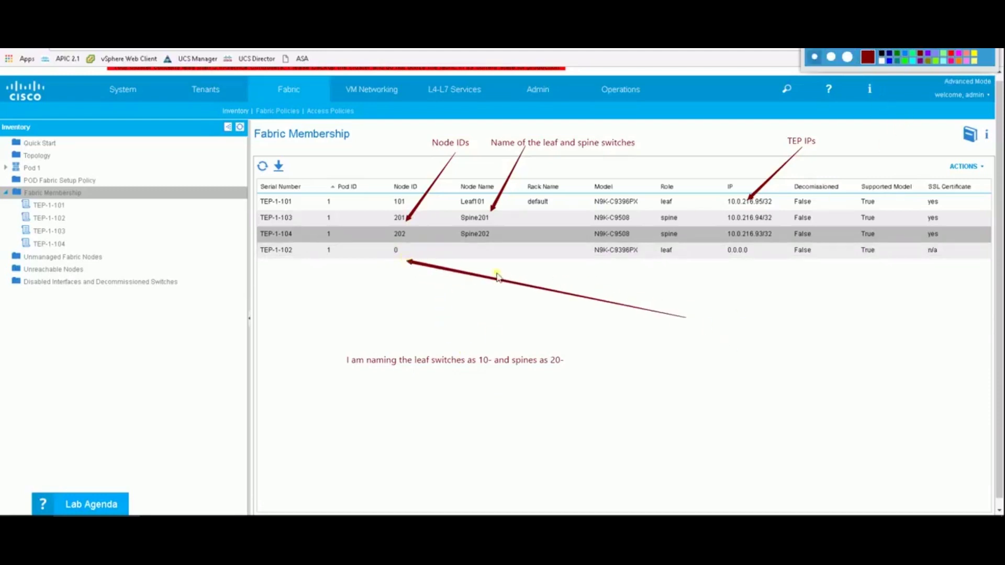
{"action": "key", "text": "t"}
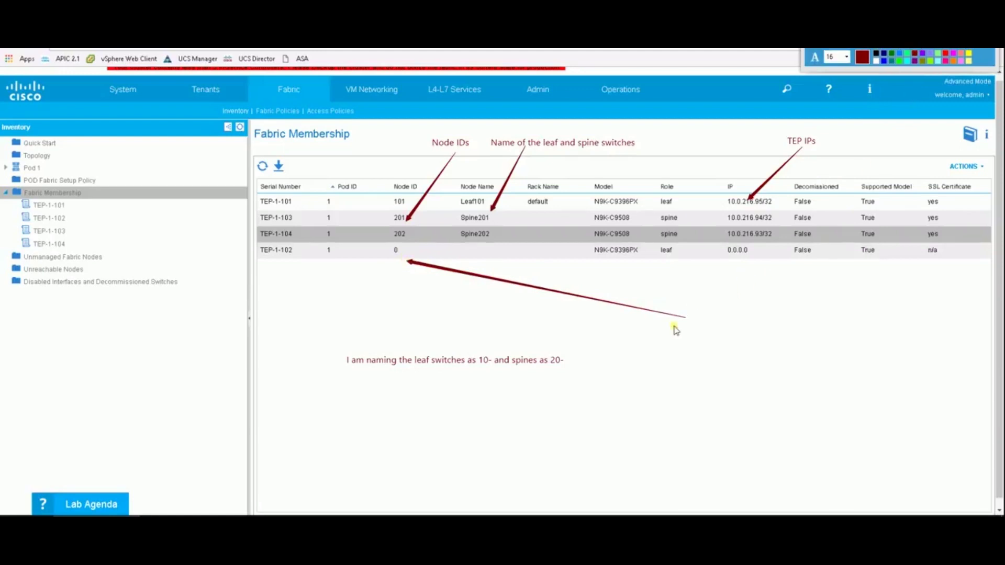
{"action": "left_click_drag", "start_coordinate": [692, 321], "coordinate": [738, 341]}
{"action": "type", "text": "As soon as the "}
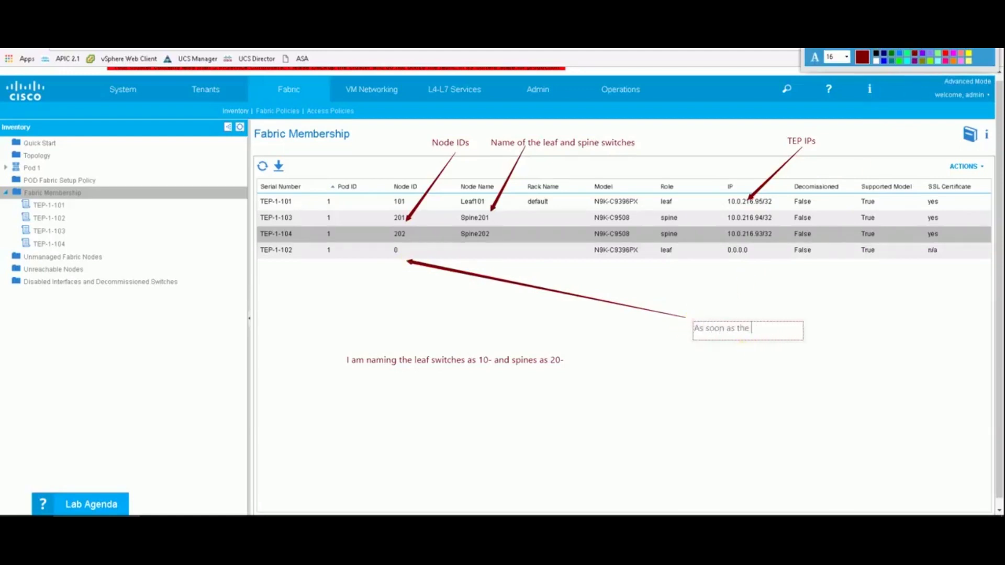
{"action": "type", "text": "present nodes are c"}
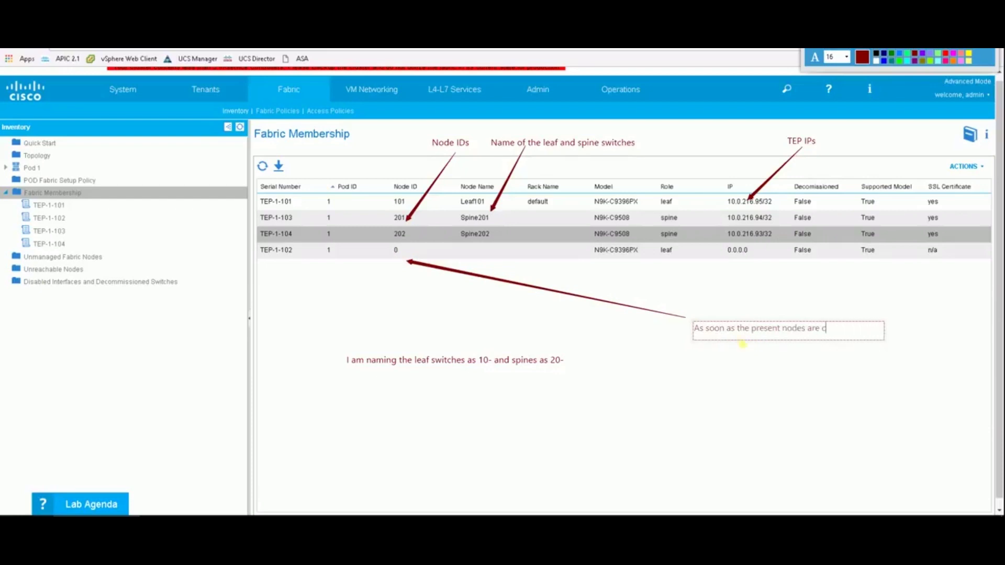
{"action": "type", "text": "onfigured, the new un"}
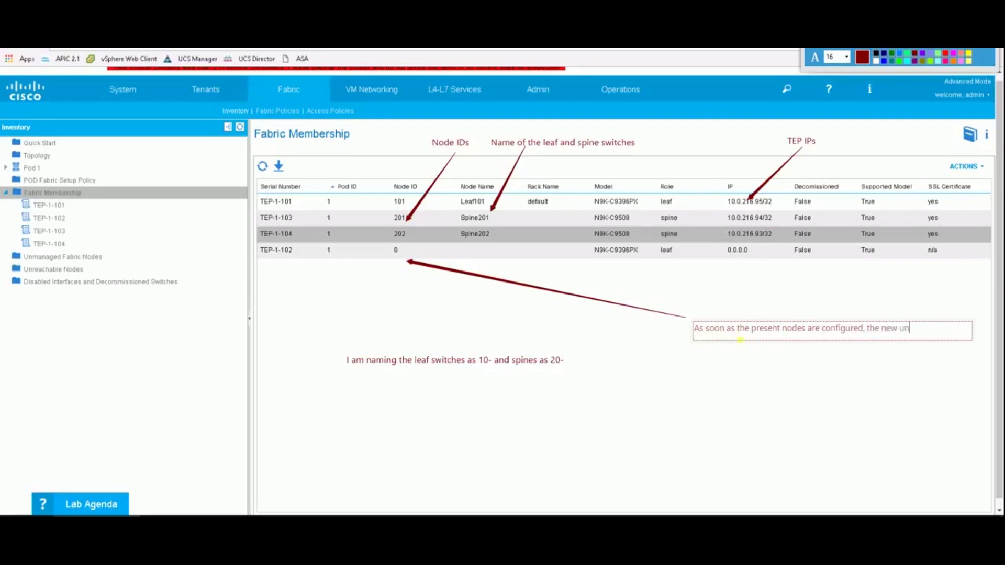
{"action": "type", "text": "configured node"}
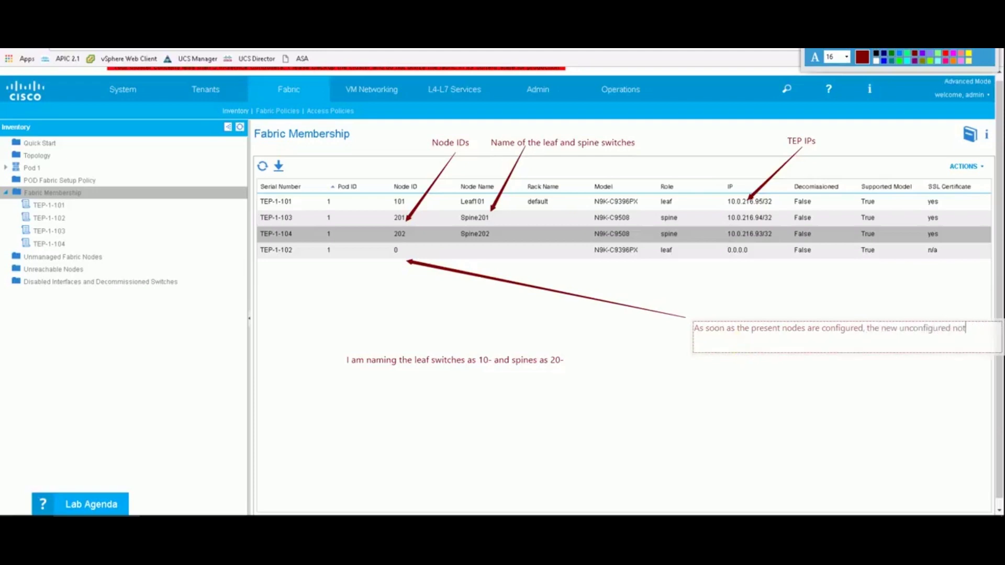
{"action": "type", "text": "s get discovered."}
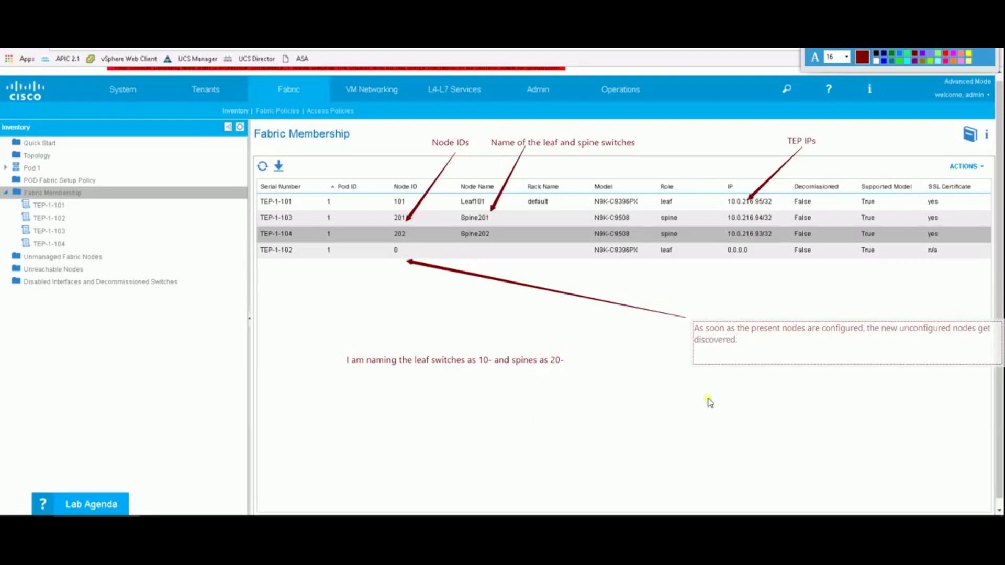
{"action": "key", "text": "Return"}
{"action": "type", "text": "Now I will"}
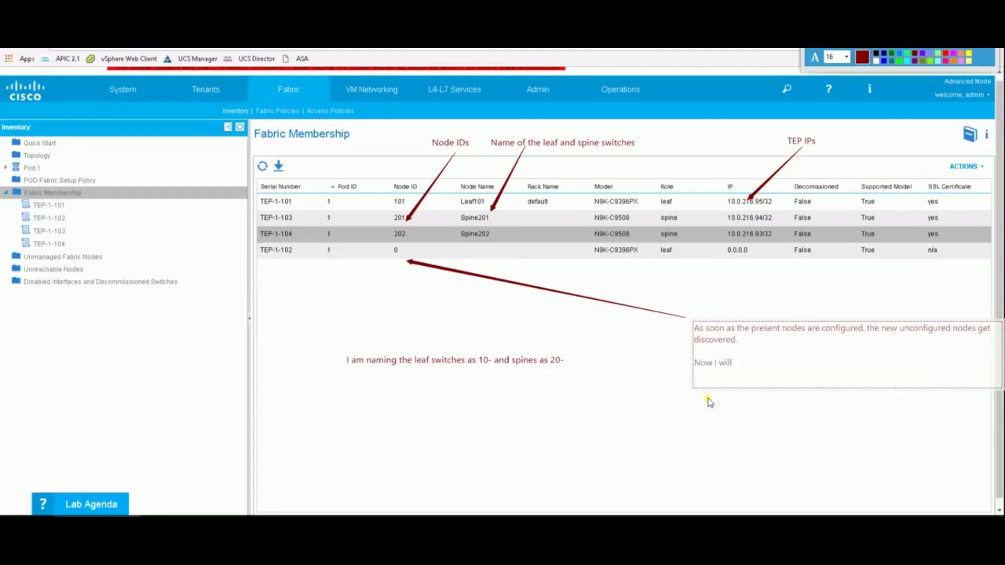
{"action": "type", "text": " give inputs for this as well"}
Finish placing the discovery note and leave annotation mode.
{"action": "left_click", "coordinate": [642, 422]}
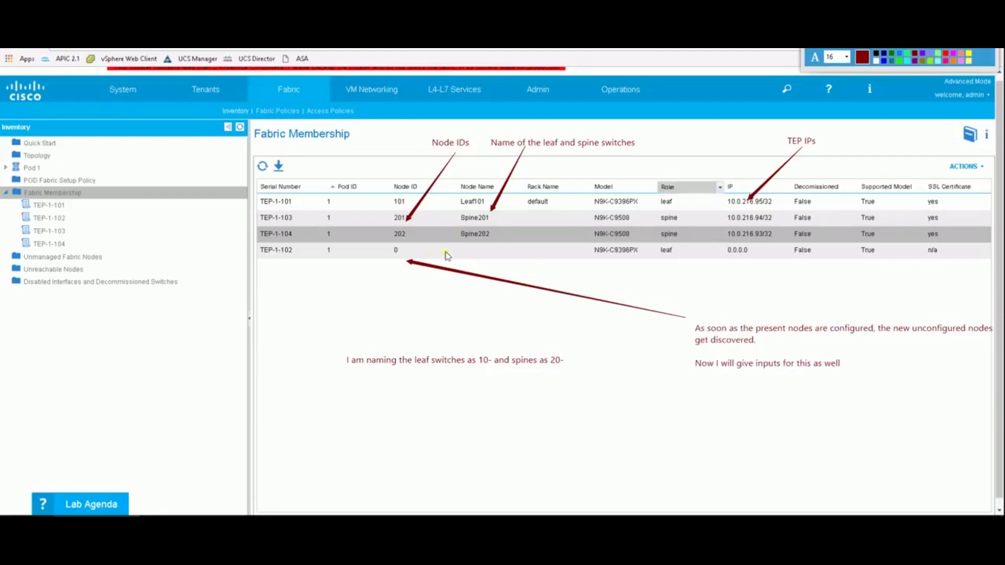
{"action": "left_click", "coordinate": [403, 251]}
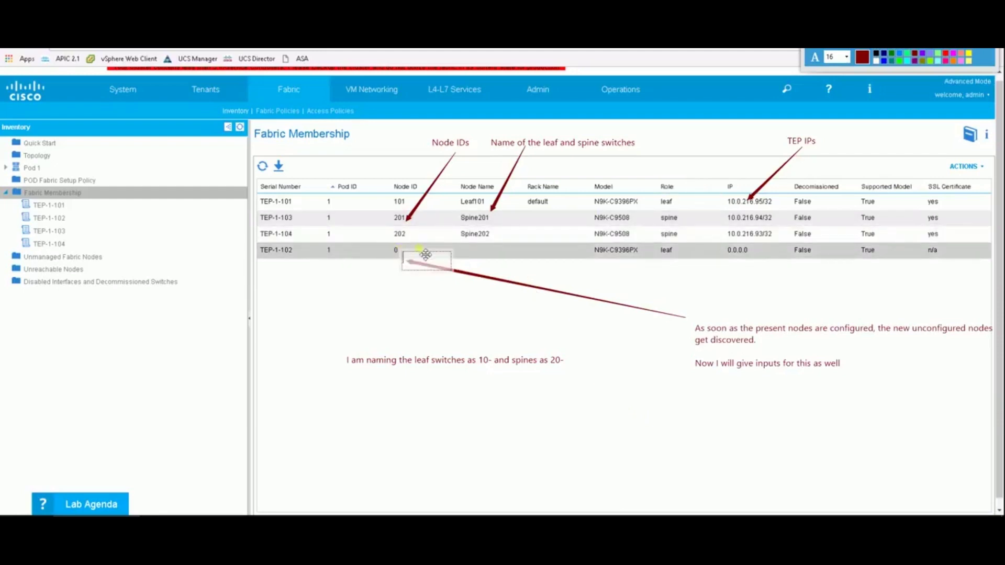
{"action": "left_click", "coordinate": [401, 253]}
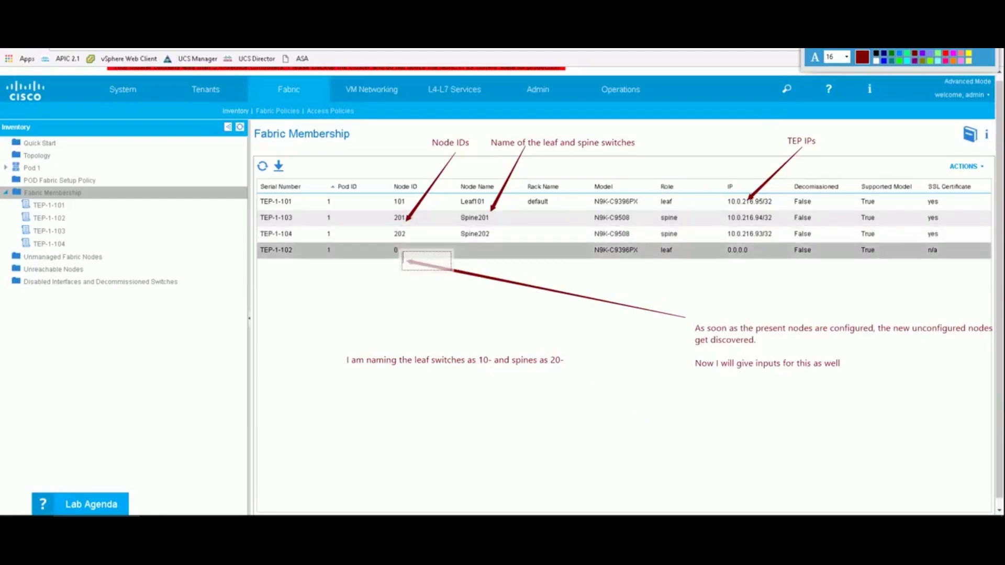
{"action": "key", "text": "Escape"}
Register TEP-1-102 as leaf node 102, named Leaf102.
{"action": "double_click", "coordinate": [405, 251]}
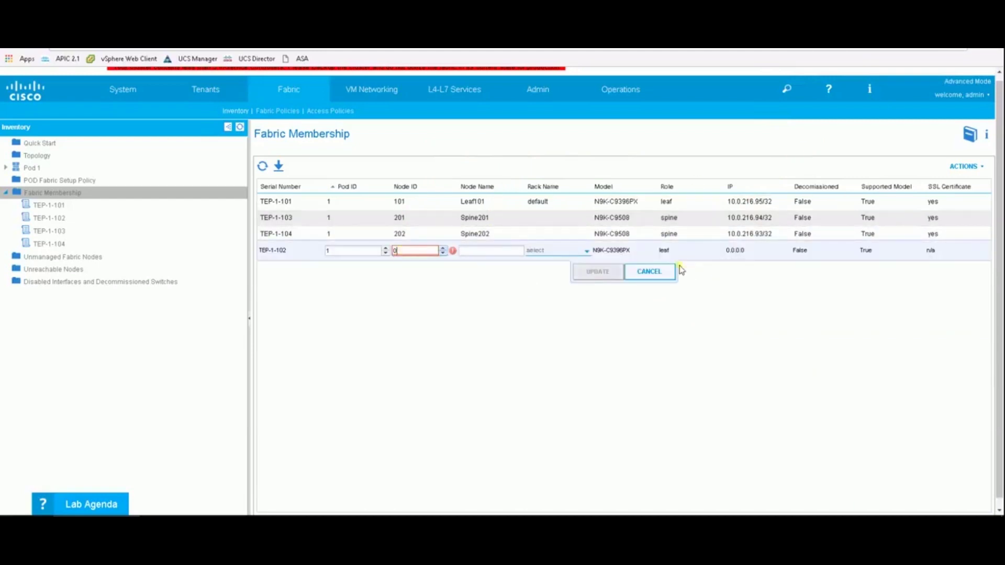
{"action": "left_click", "coordinate": [418, 250]}
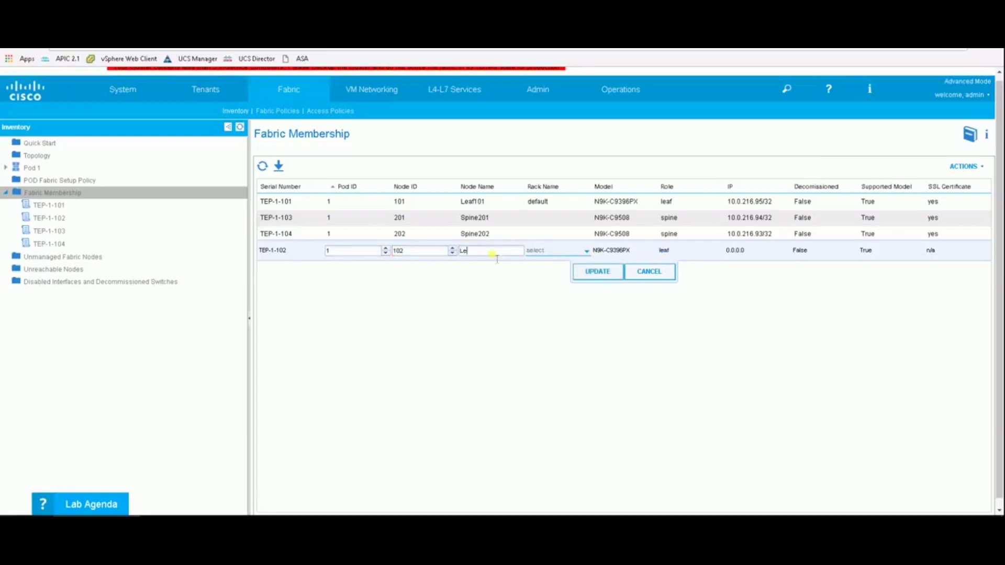
{"action": "left_click", "coordinate": [492, 253]}
{"action": "type", "text": "Leaf102"}
{"action": "left_click", "coordinate": [602, 271]}
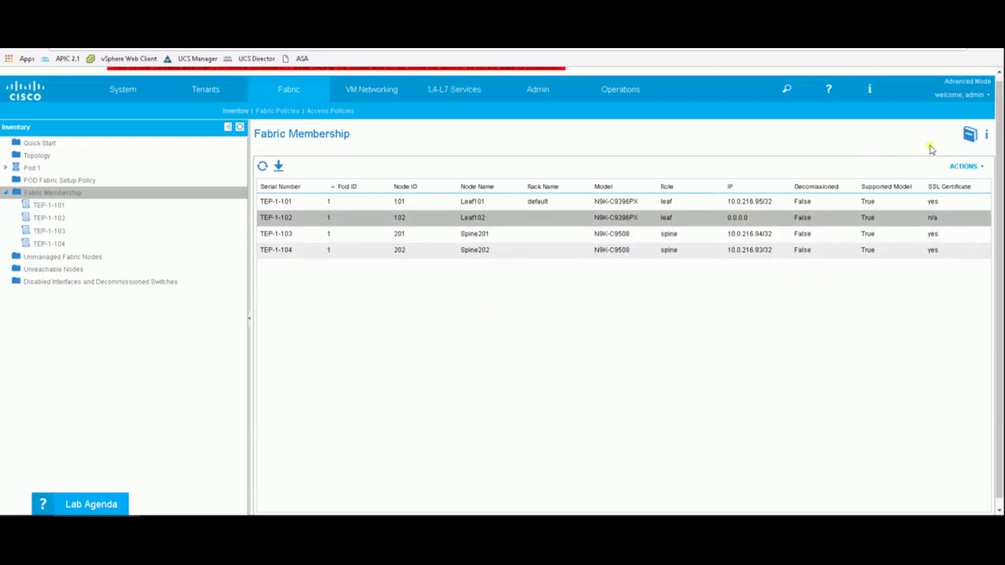
Add a note below the table that TEP/VTEP IPs are auto-assigned from the TEP pool.
{"action": "mouse_move", "coordinate": [913, 53]}
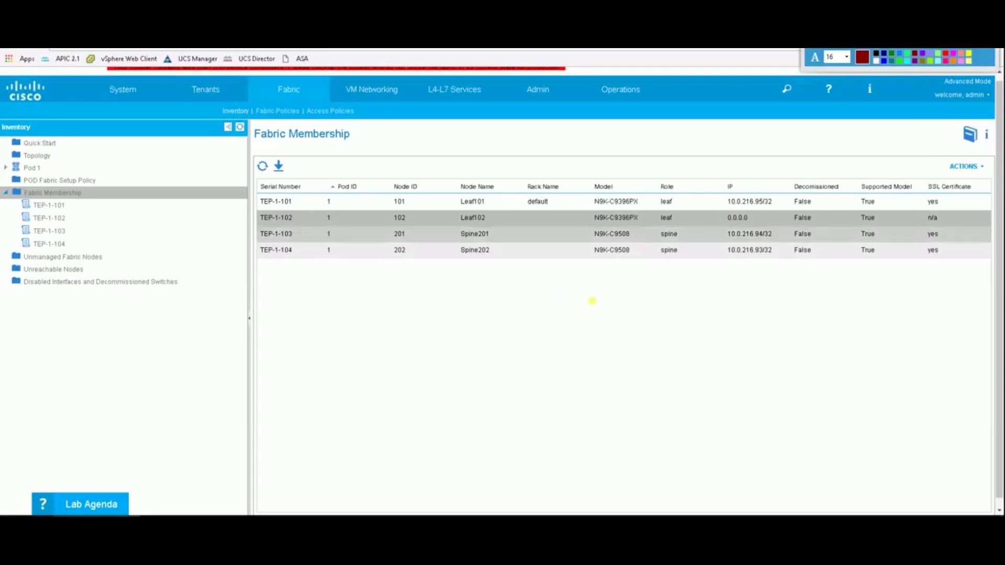
{"action": "left_click", "coordinate": [750, 349]}
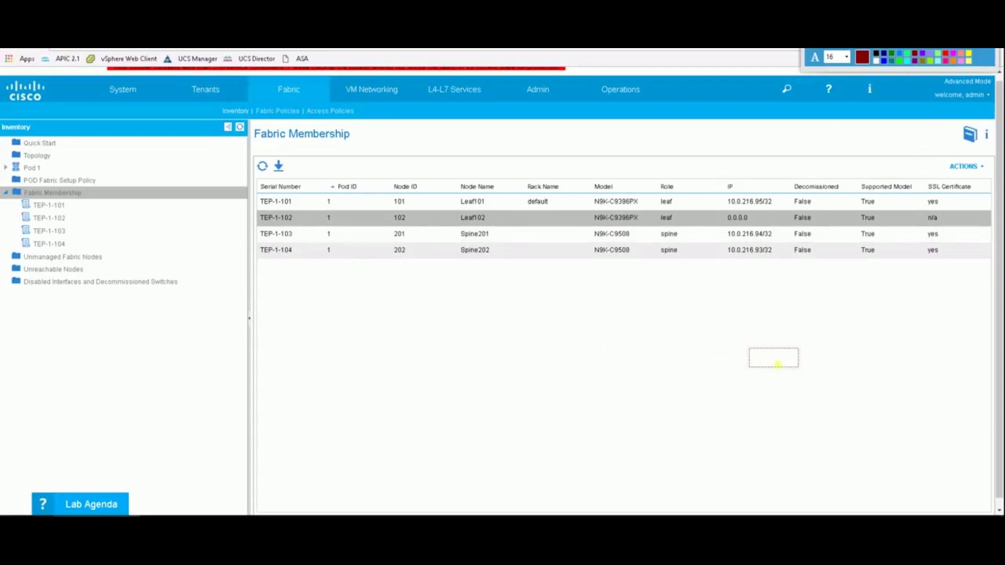
{"action": "type", "text": "Notice that the IP which"}
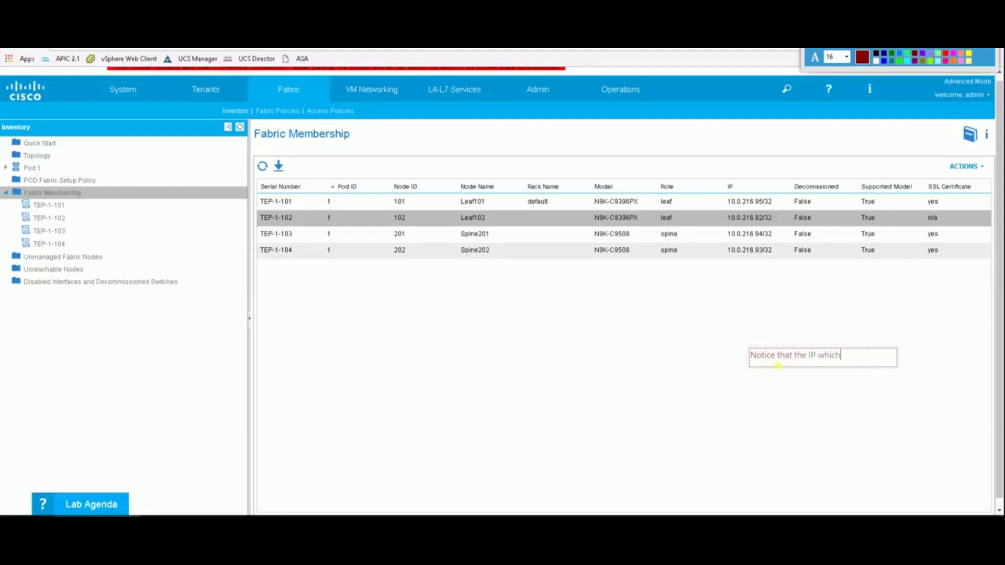
{"action": "type", "text": " are basically the TEP or "}
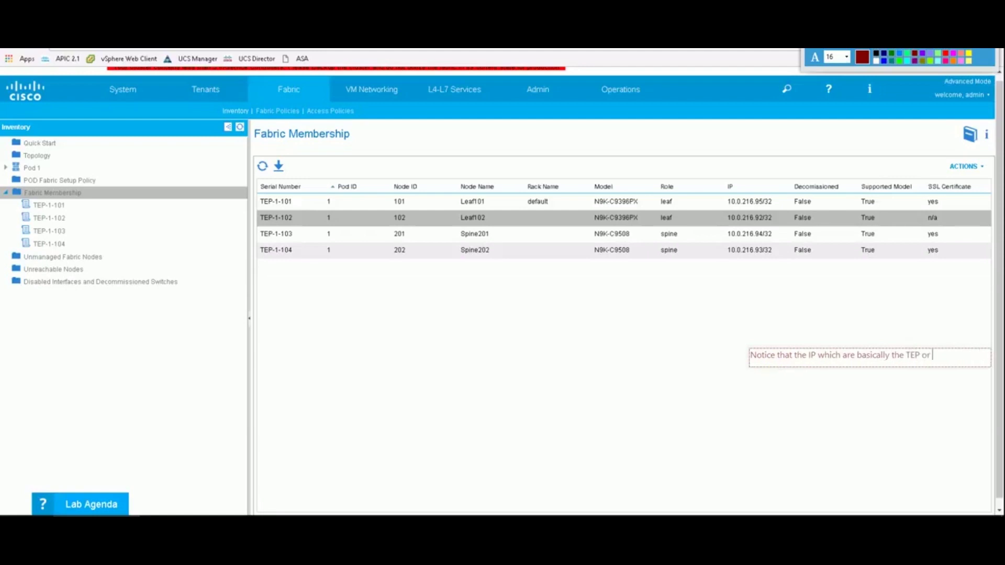
{"action": "type", "text": "some say VTEP IPs are getting auto assign"}
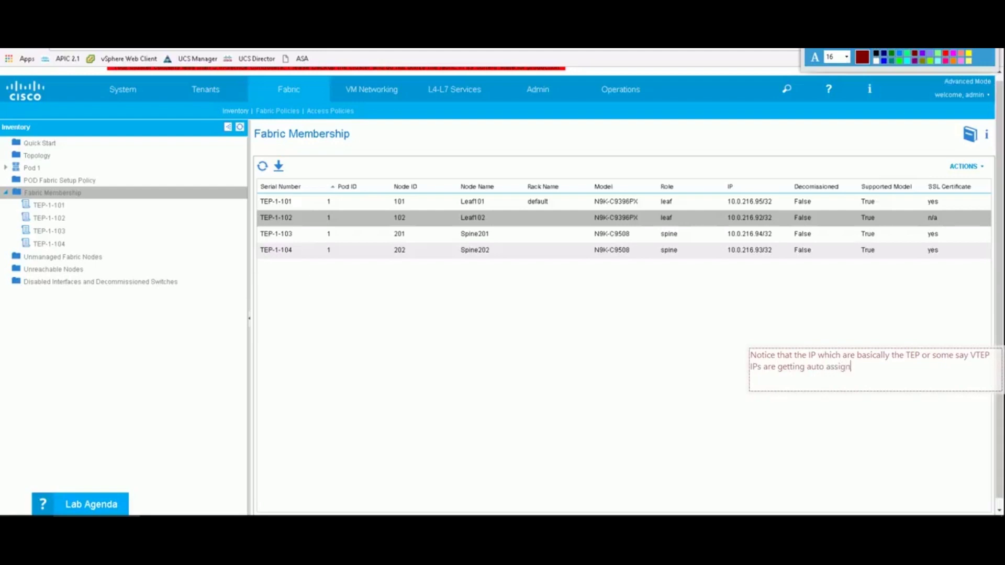
{"action": "type", "text": "ed to the nodes from the TEP pool whi"}
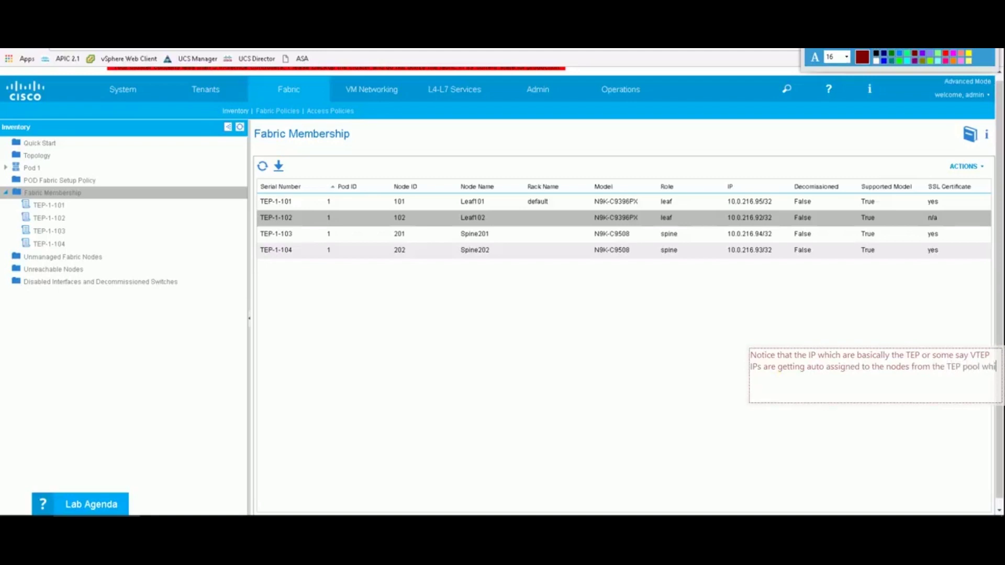
{"action": "type", "text": "ch is mentioned during the "}
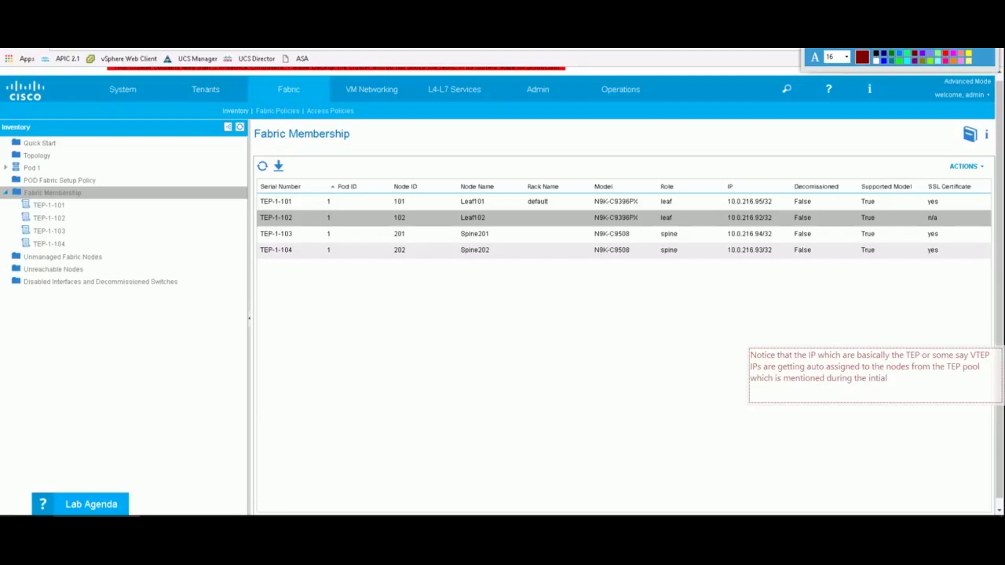
{"action": "type", "text": "intial"}
{"action": "key", "text": "BackSpace"}
{"action": "key", "text": "BackSpace"}
{"action": "key", "text": "BackSpace"}
Draw an arrow from the note to Spine202's IP, then refresh the membership list.
{"action": "left_click", "coordinate": [882, 59]}
{"action": "left_click_drag", "start_coordinate": [820, 348], "coordinate": [760, 252]}
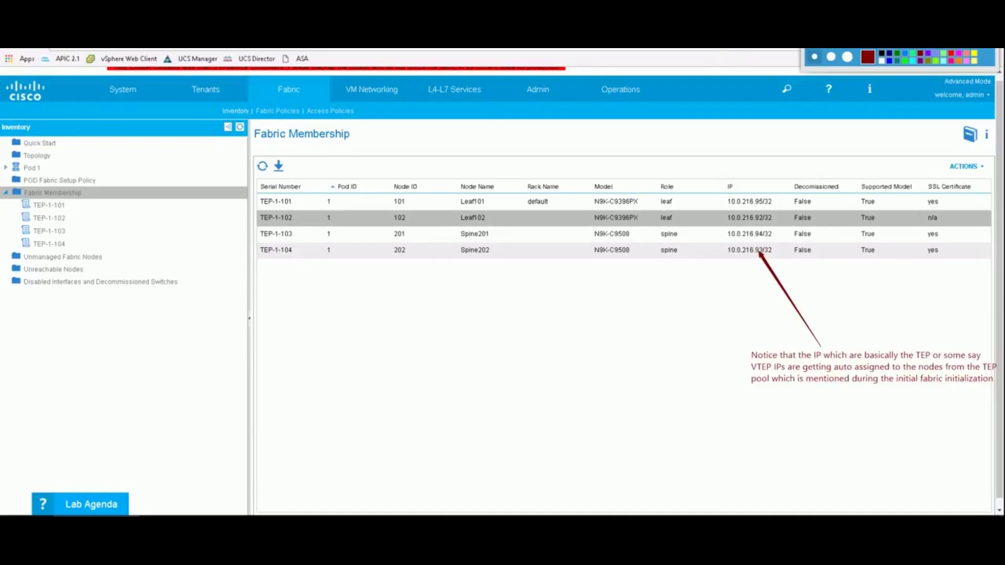
{"action": "left_click", "coordinate": [269, 168]}
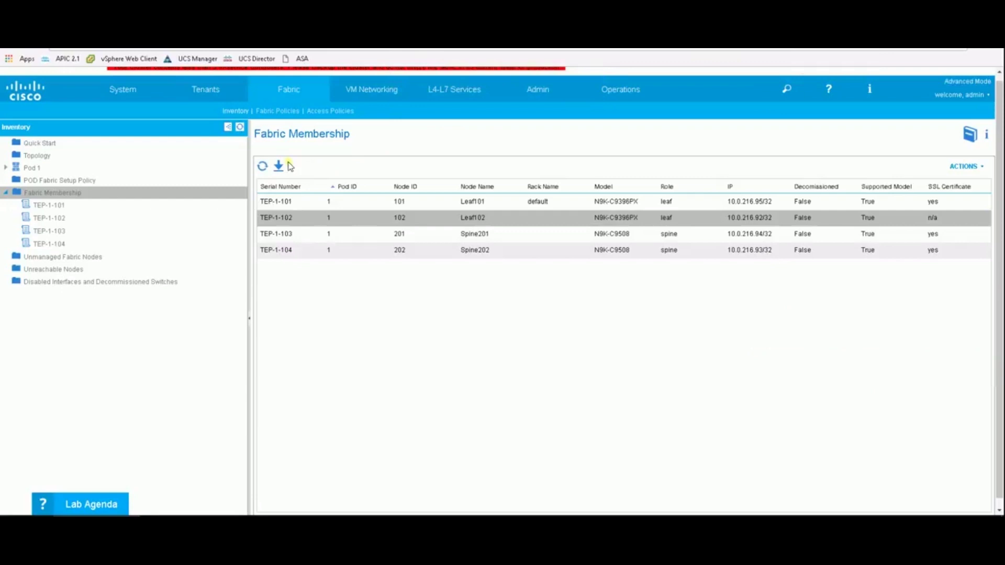
Refresh Fabric Membership, dismiss the subscription error, and reload the table to show Leaf102's certificate.
{"action": "left_click", "coordinate": [266, 168]}
{"action": "left_click", "coordinate": [58, 192]}
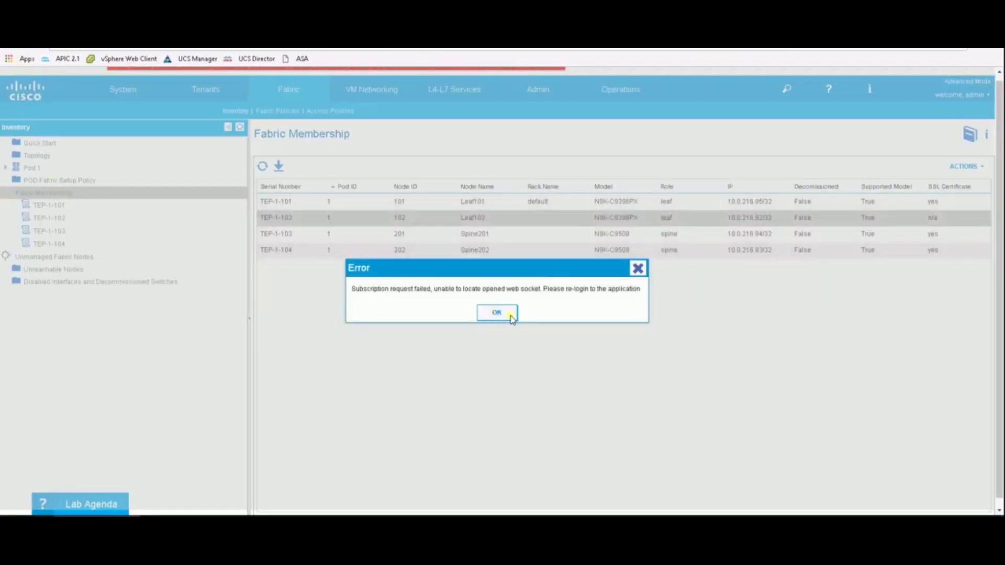
{"action": "left_click", "coordinate": [497, 313]}
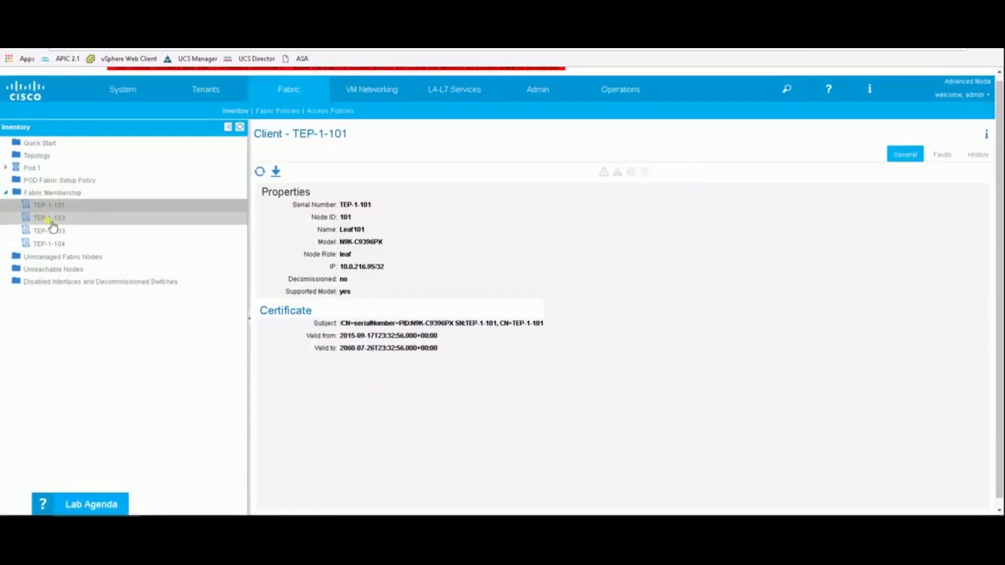
{"action": "left_click", "coordinate": [49, 194]}
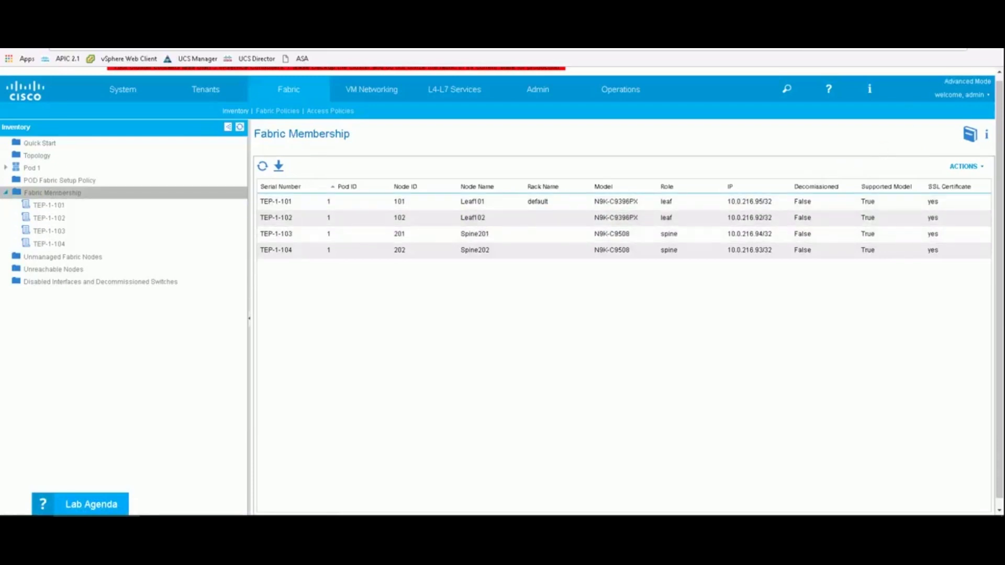
{"action": "key", "text": "ctrl+shift+d"}
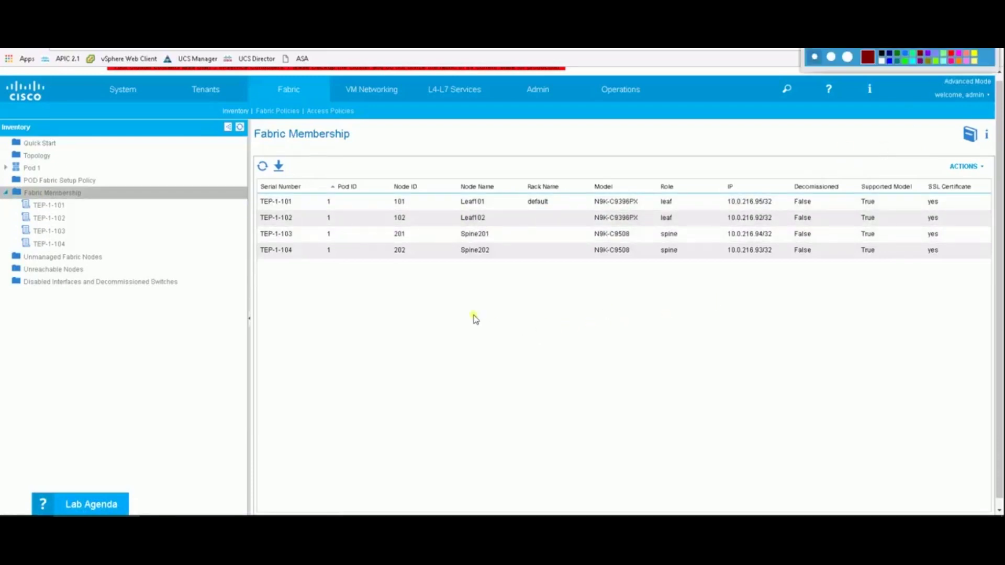
Note that the fabric has two spines and two leaf switches, or else it would discover the rest.
{"action": "key", "text": "t"}
{"action": "left_click", "coordinate": [446, 330]}
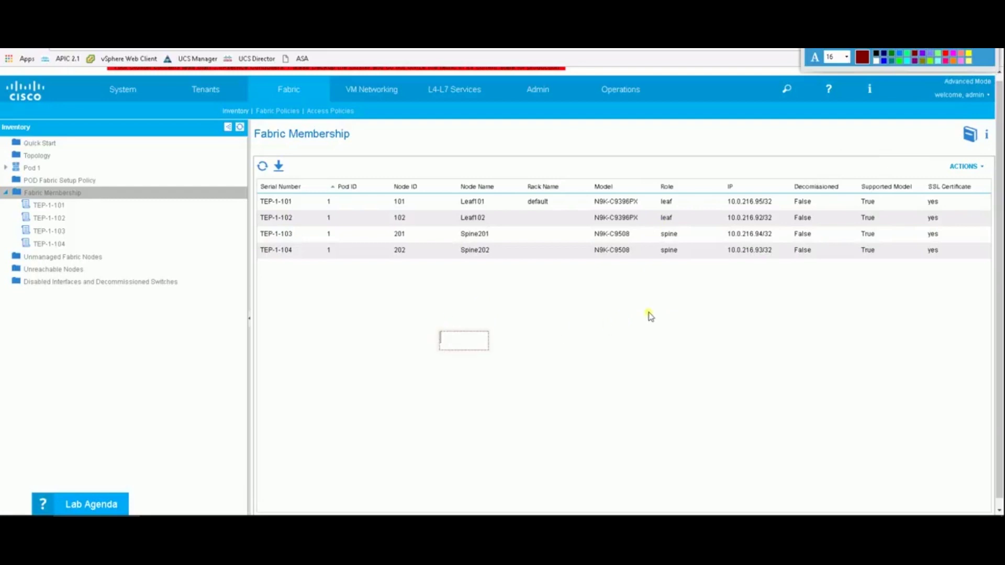
{"action": "type", "text": "So this fabr"}
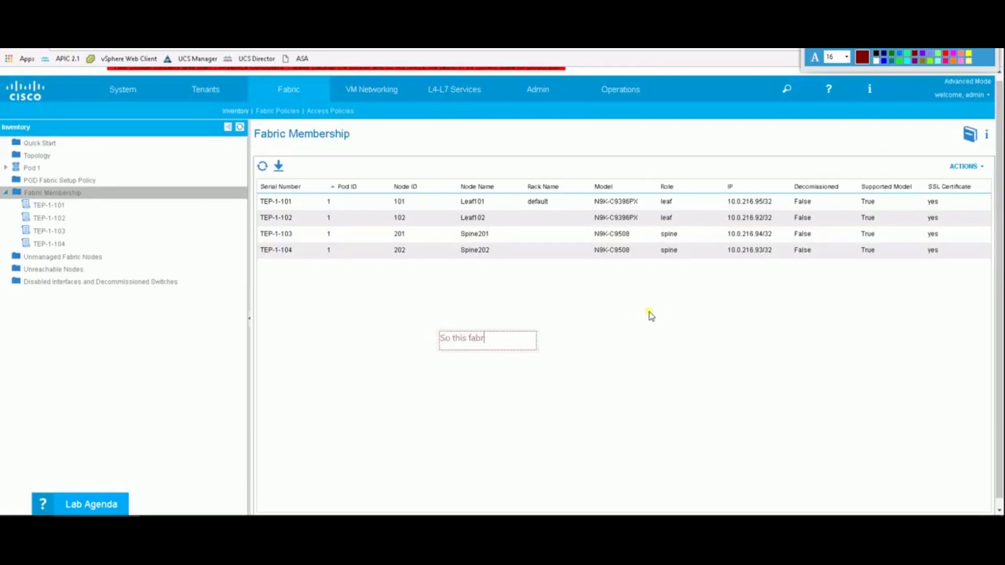
{"action": "type", "text": "ic contains t"}
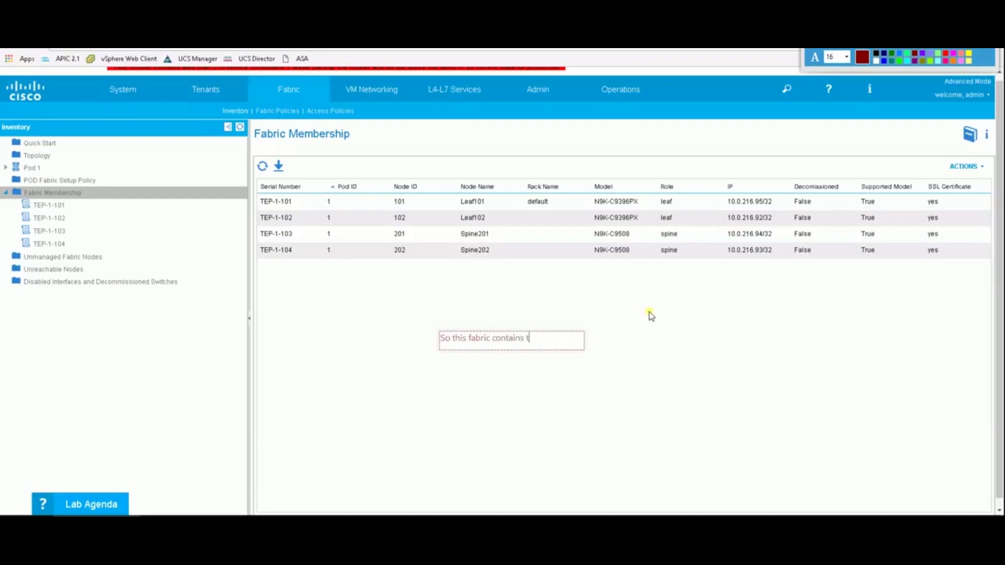
{"action": "type", "text": "he two spines"}
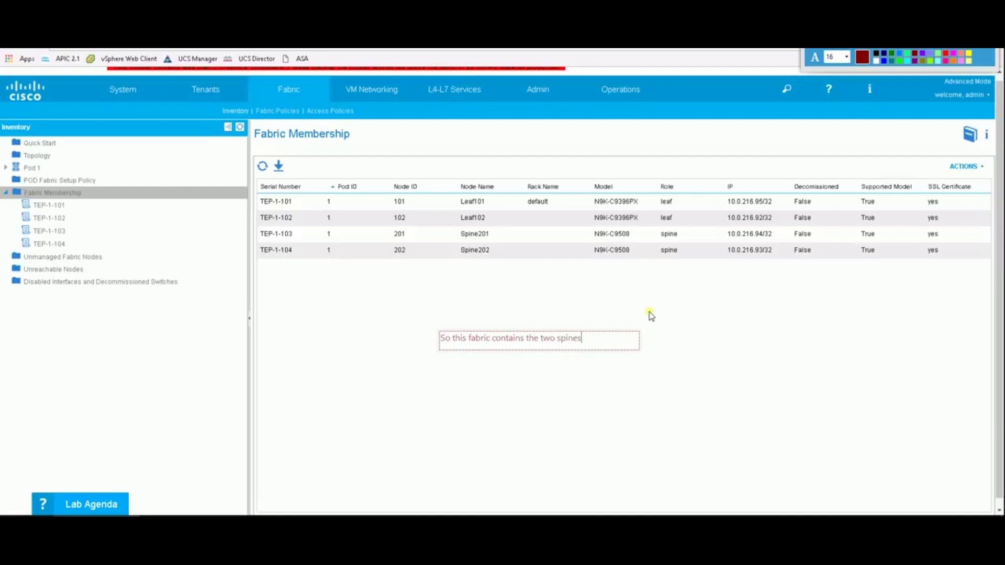
{"action": "type", "text": " with two leaf switches."}
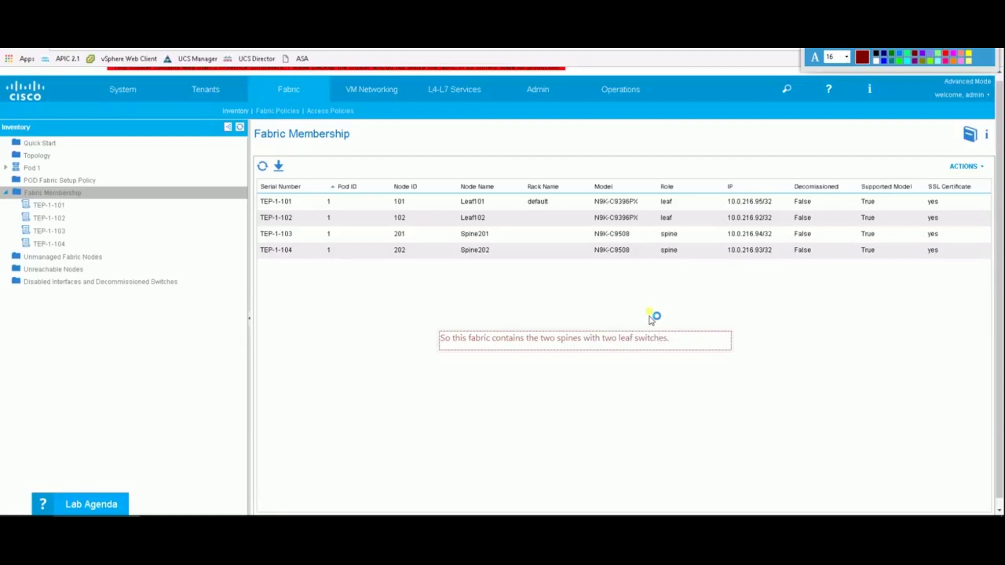
{"action": "key", "text": "BackSpace"}
{"action": "type", "text": "or else if "}
{"action": "type", "text": "wou"}
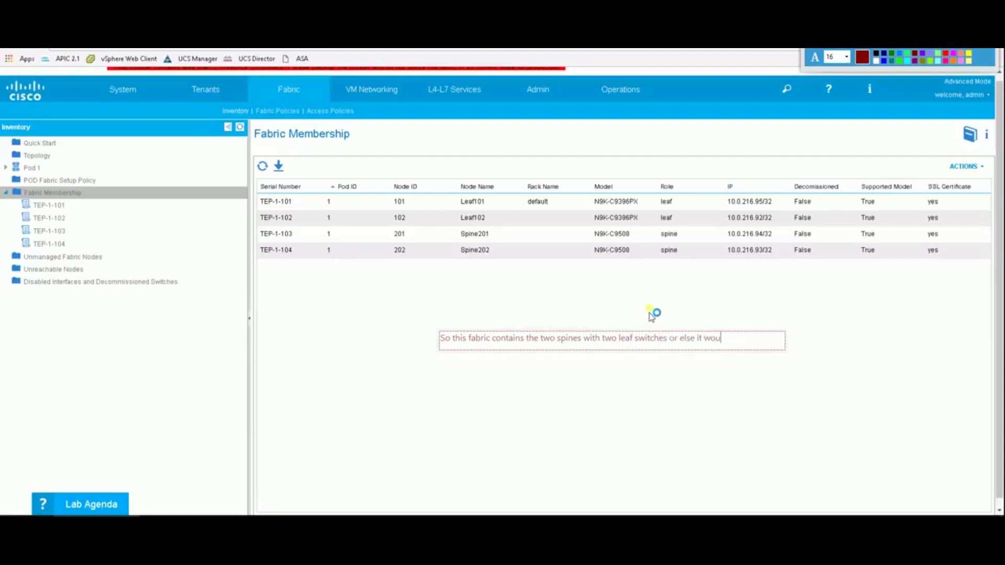
{"action": "type", "text": "ld discover th"}
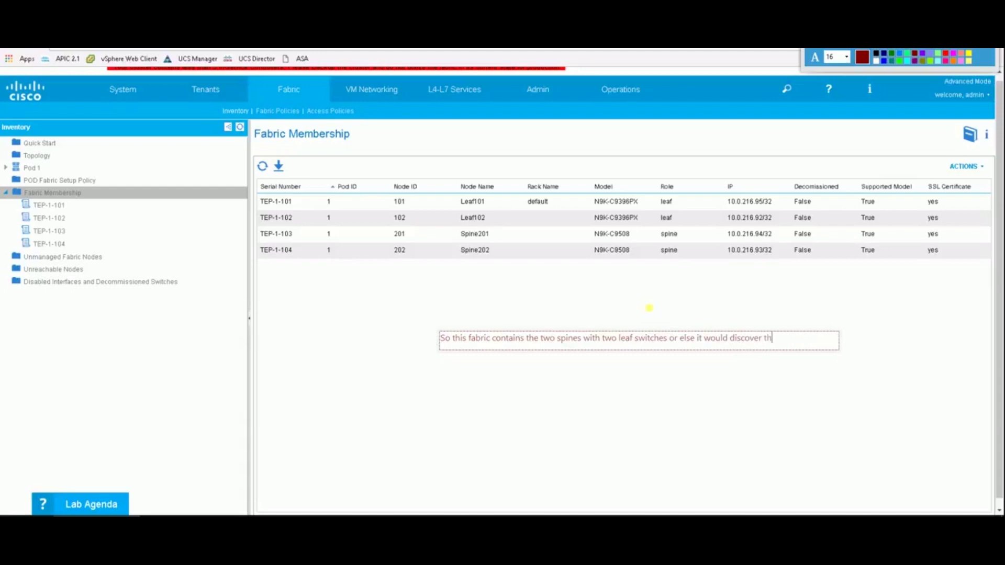
{"action": "type", "text": "e rest as well"}
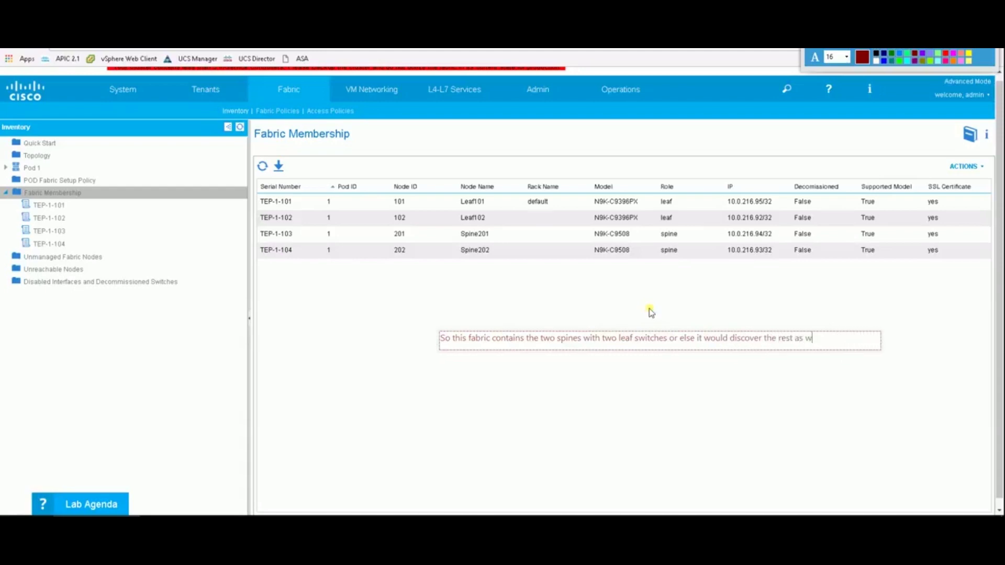
{"action": "left_click", "coordinate": [630, 398]}
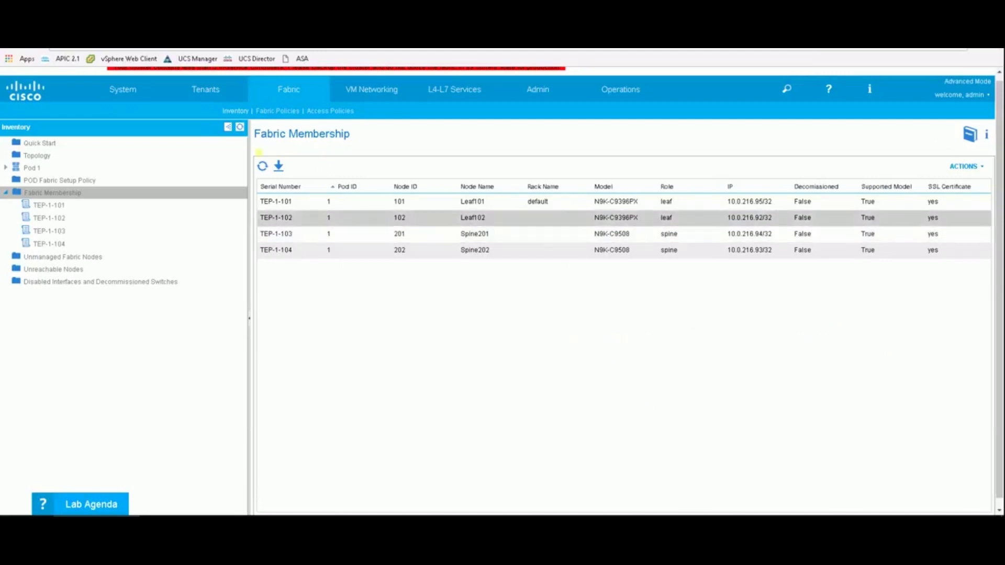
Open System > Controllers and expand Controllers to list apic1–apic3 with Cluster Health.
{"action": "left_click", "coordinate": [263, 167]}
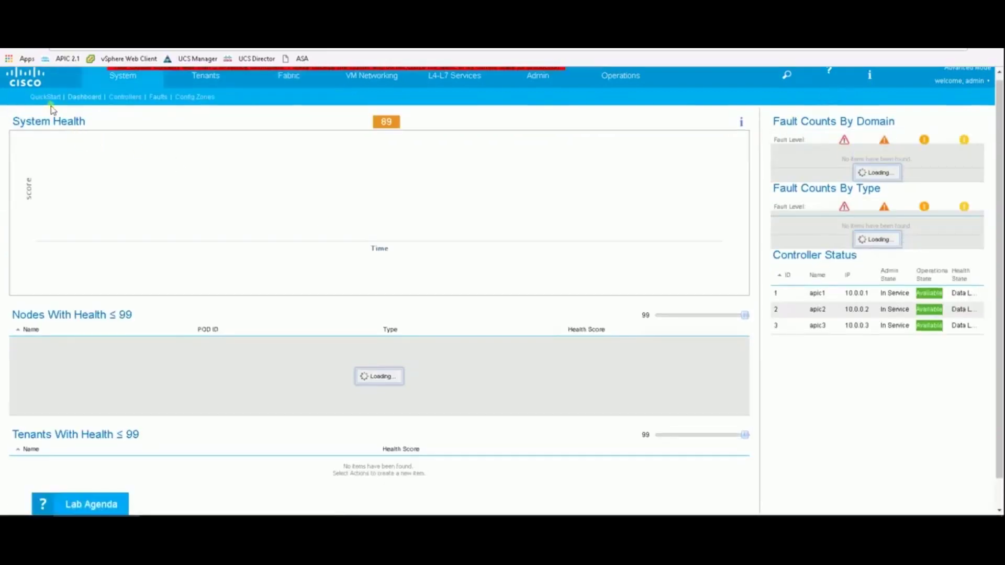
{"action": "left_click", "coordinate": [124, 98]}
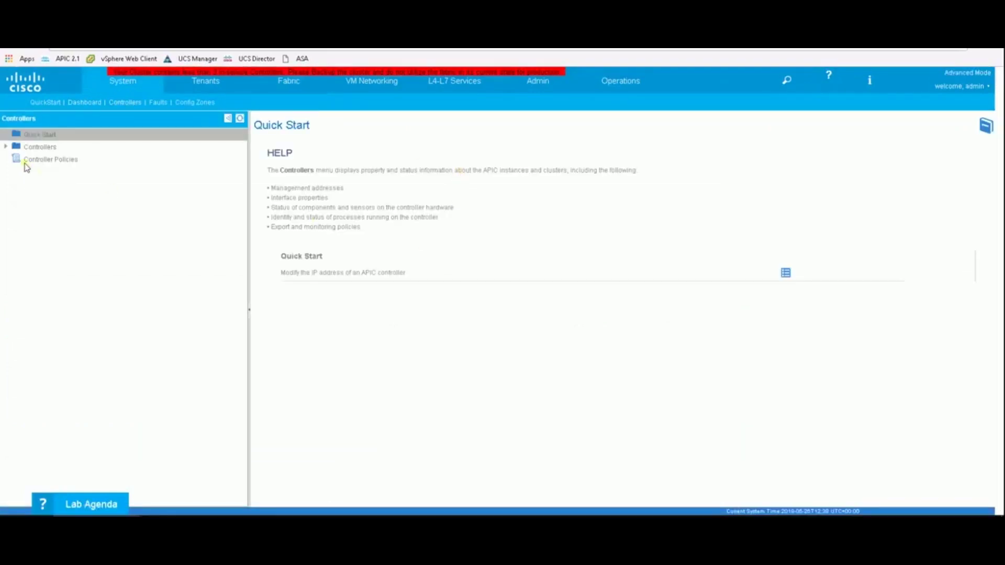
{"action": "left_click", "coordinate": [5, 146]}
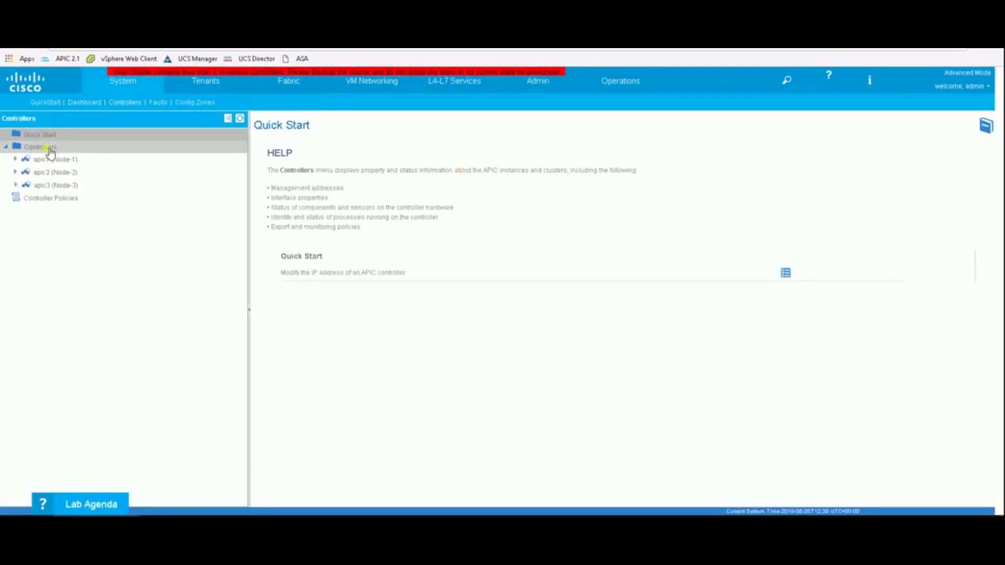
{"action": "left_click", "coordinate": [47, 148]}
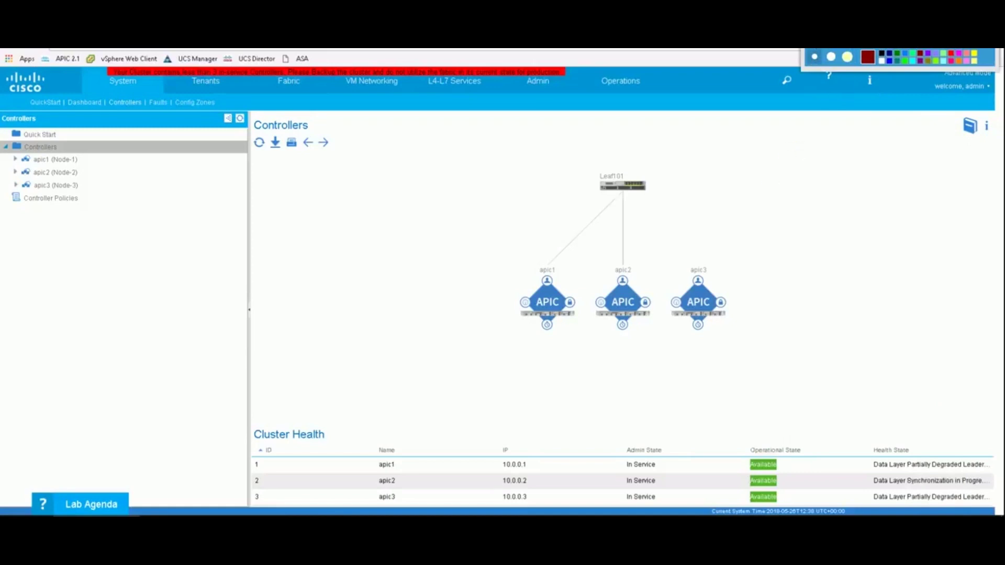
Box Cluster Health in red and note that controller health fluctuates during initial cluster setup.
{"action": "mouse_move", "coordinate": [250, 420]}
{"action": "left_mouse_down"}
{"action": "mouse_move", "coordinate": [286, 444]}
{"action": "mouse_move", "coordinate": [856, 503]}
{"action": "mouse_move", "coordinate": [1003, 499]}
{"action": "mouse_move", "coordinate": [993, 508]}
{"action": "left_mouse_up"}
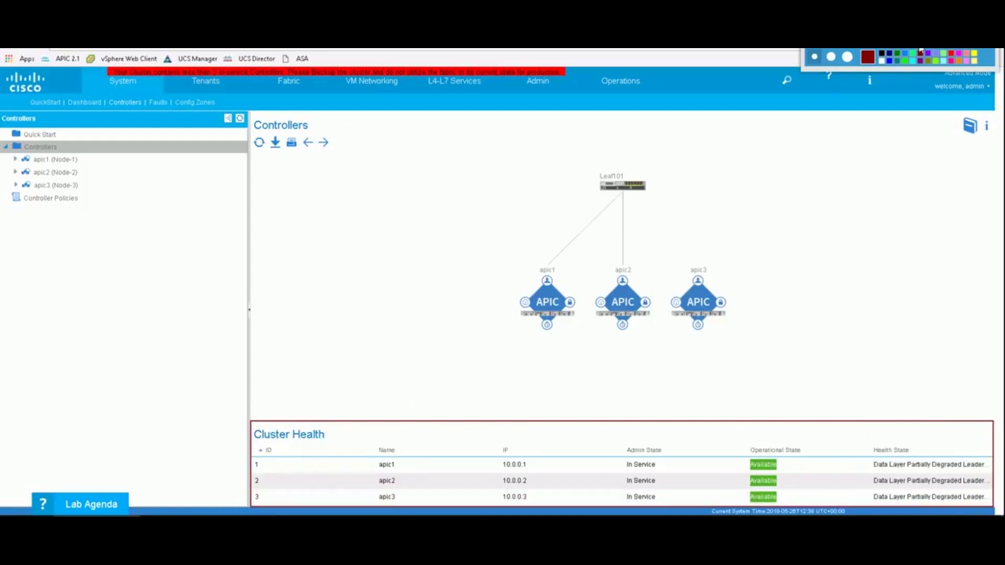
{"action": "key", "text": "t"}
{"action": "left_click", "coordinate": [699, 365]}
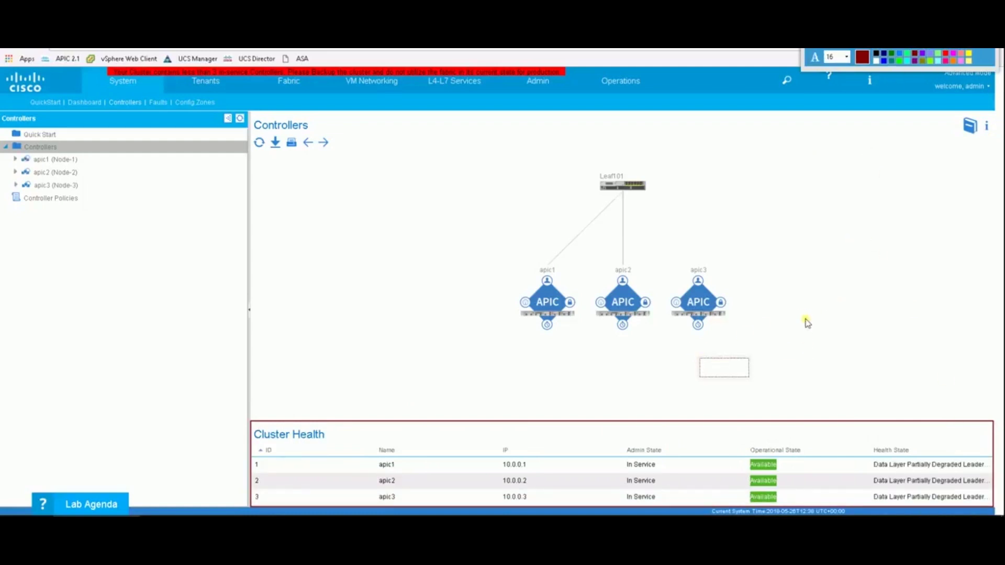
{"action": "type", "text": "This is whe"}
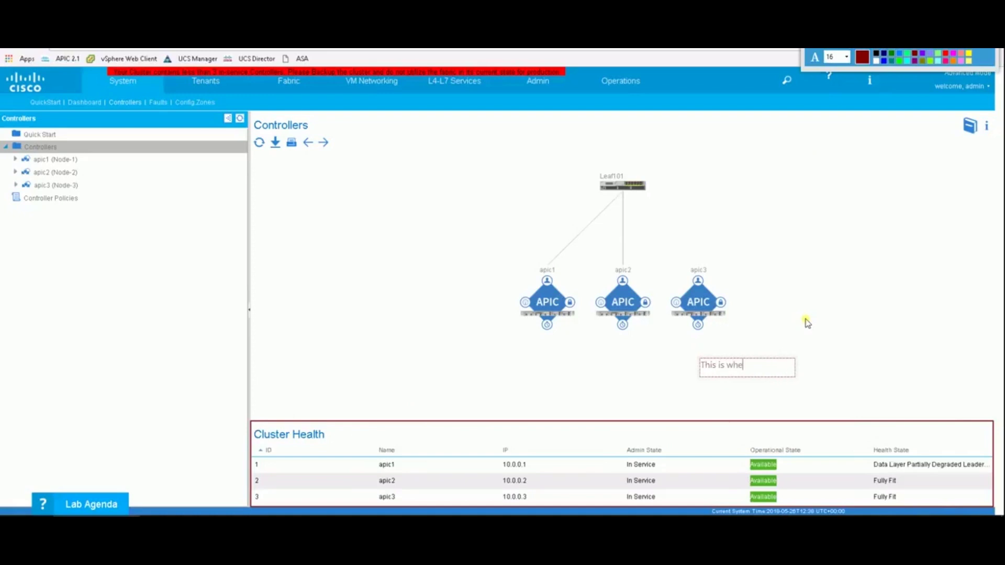
{"action": "type", "text": "re ou "}
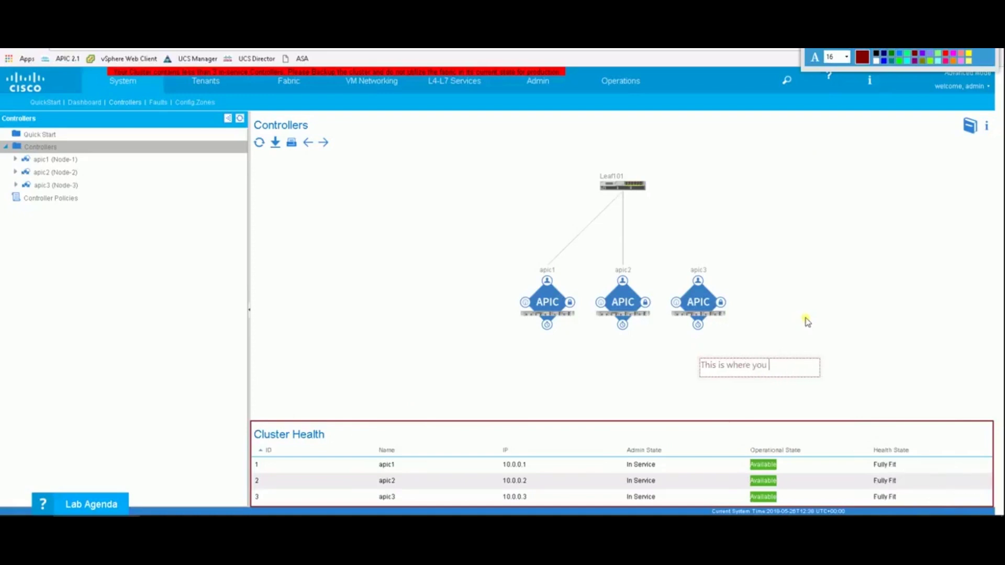
{"action": "type", "text": "can check t"}
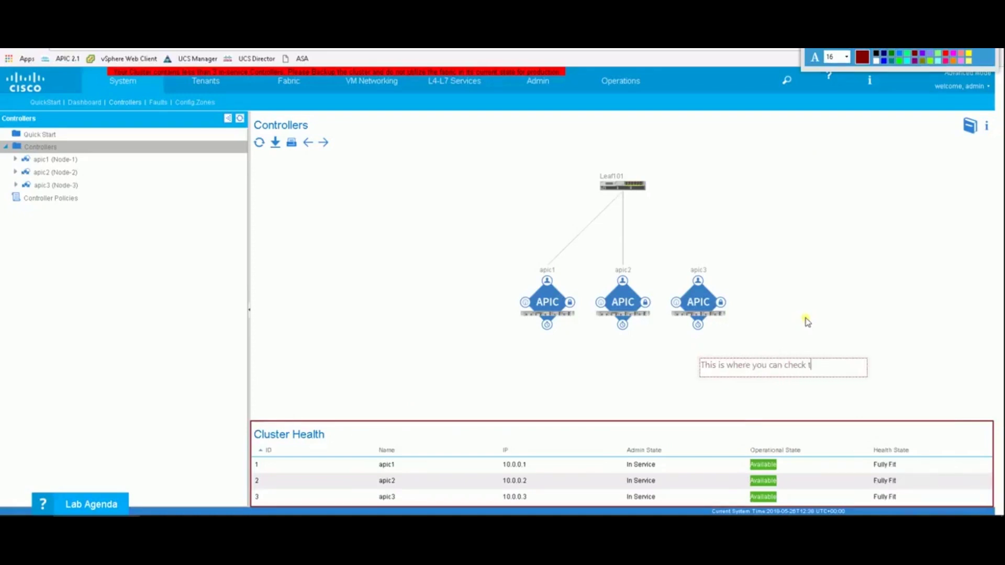
{"action": "type", "text": "he control"}
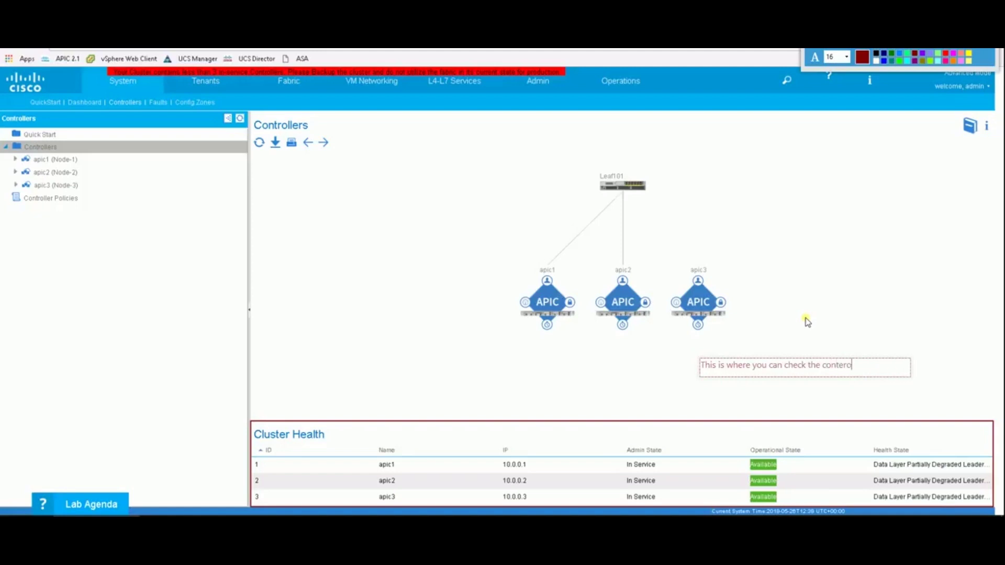
{"action": "type", "text": "ler "}
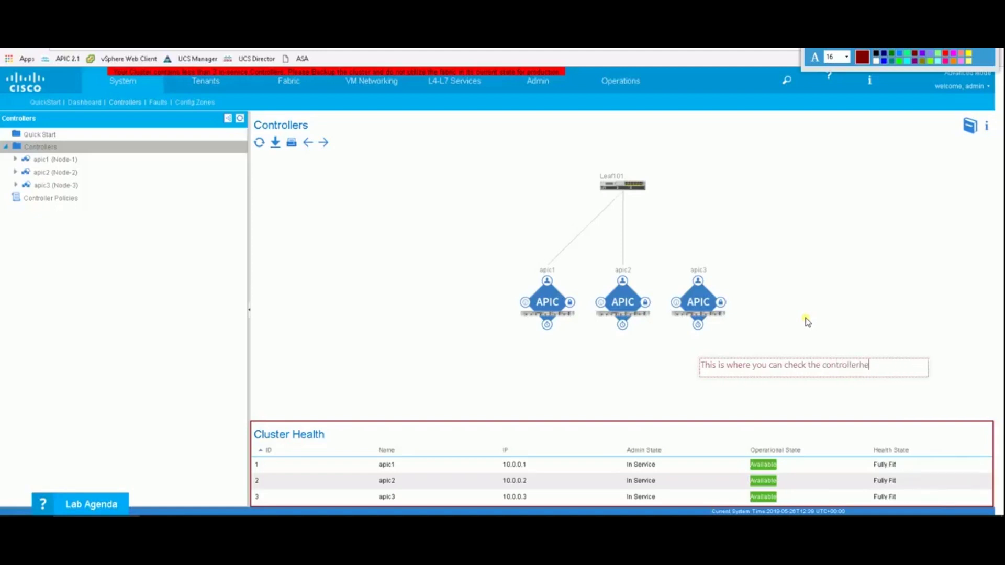
{"action": "type", "text": "health for the com"}
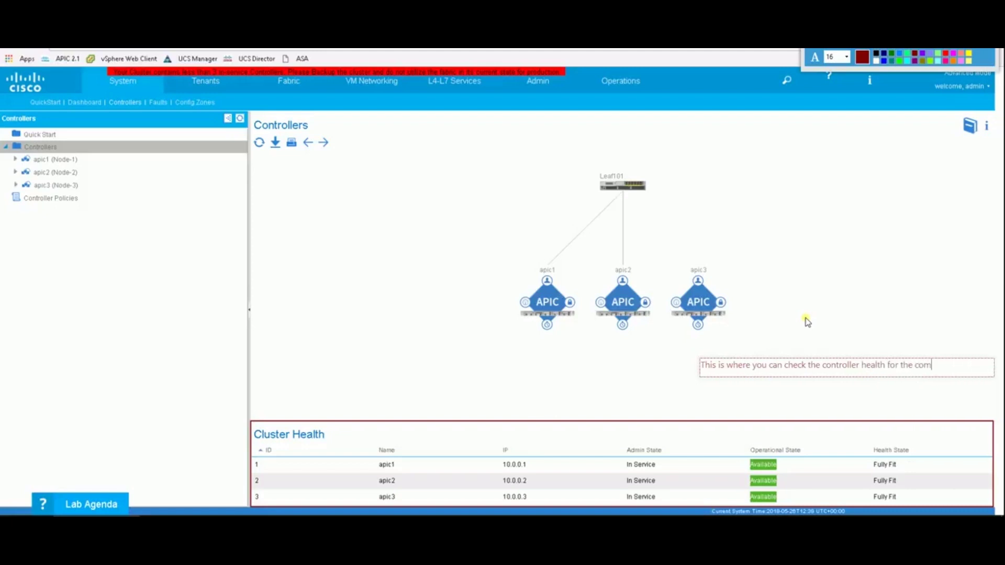
{"action": "type", "text": "plete cluster."}
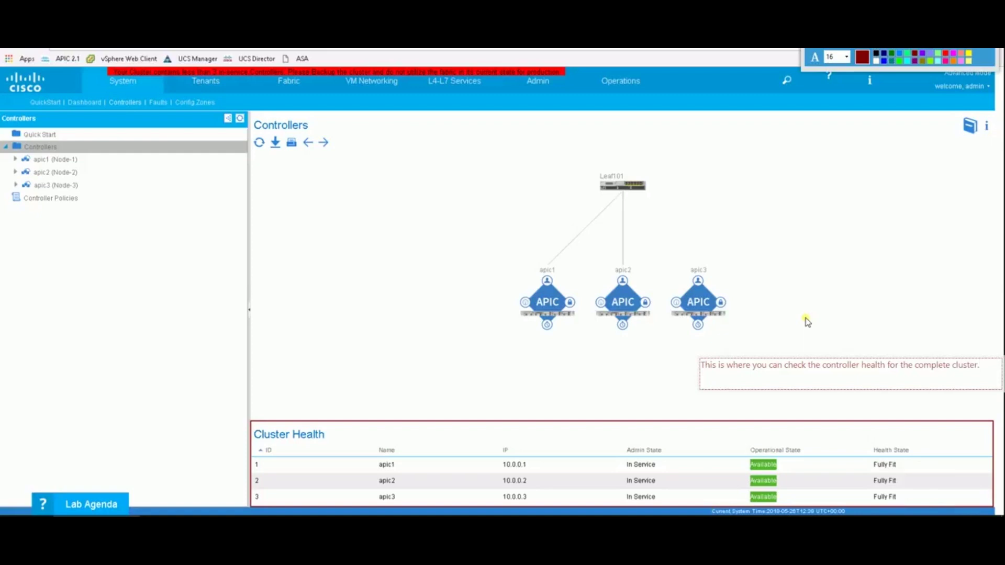
{"action": "type", "text": " Currently you are seeing the controller"}
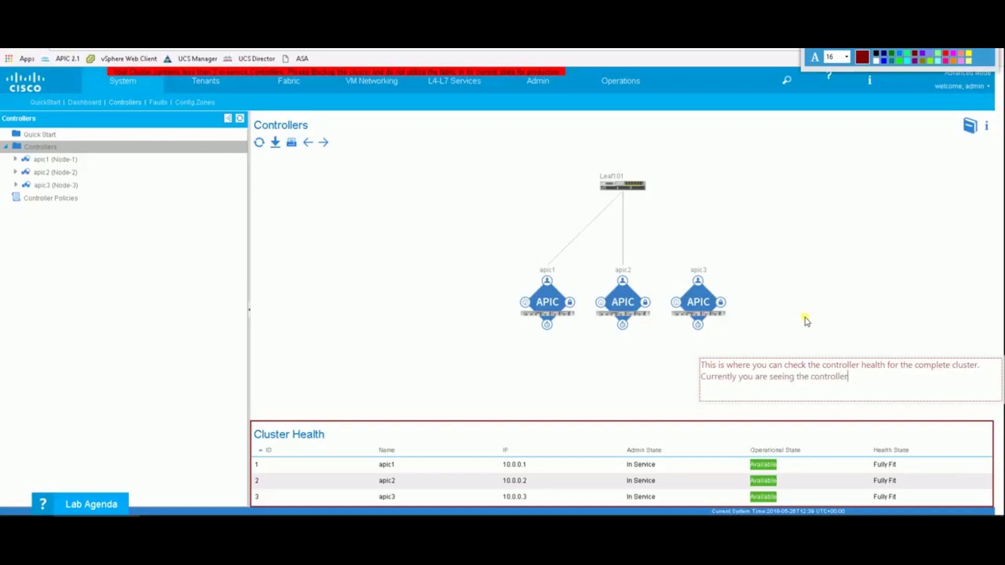
{"action": "type", "text": "s' health were fluctuatin b"}
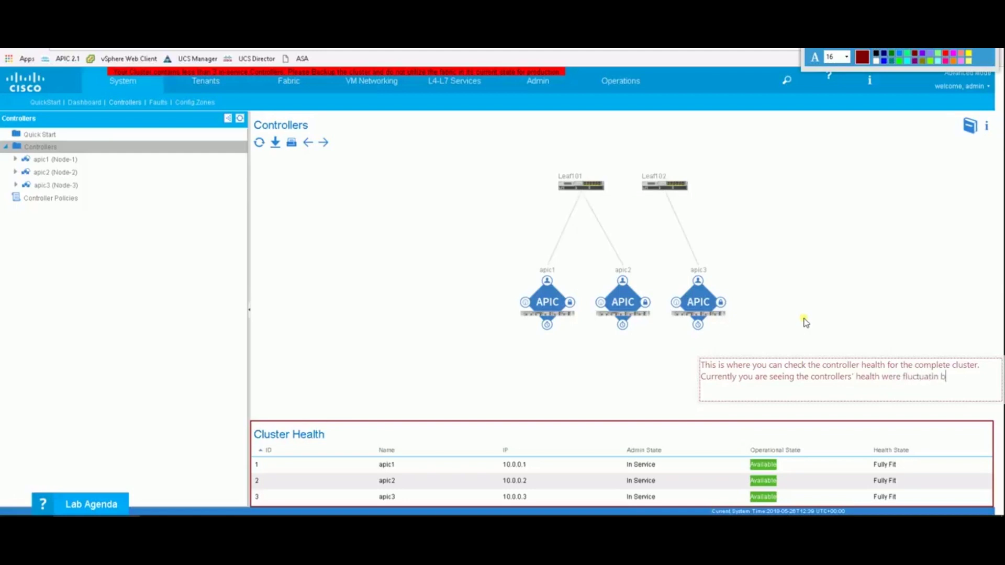
{"action": "type", "text": "etween fully fit to"}
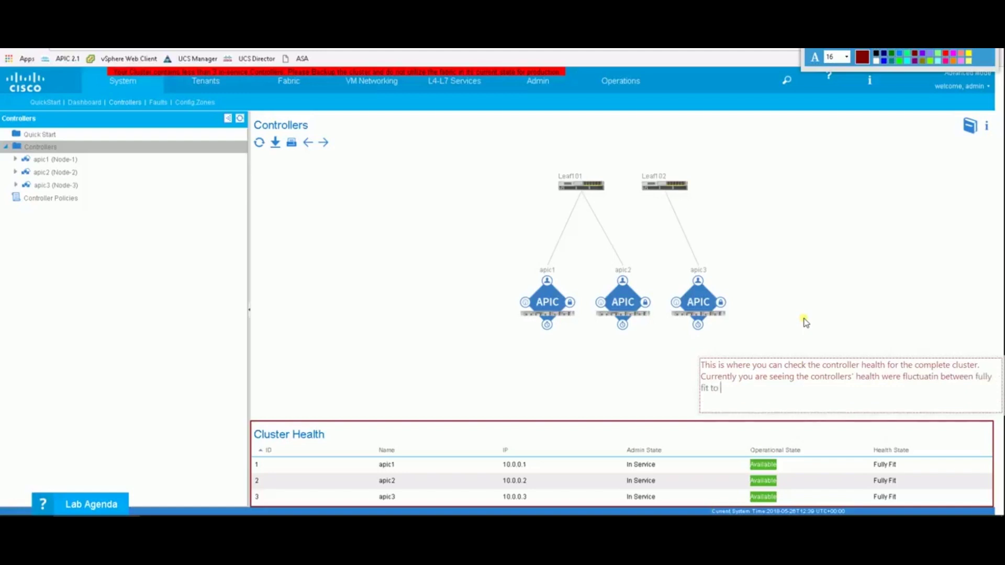
{"action": "type", "text": " data link layer"}
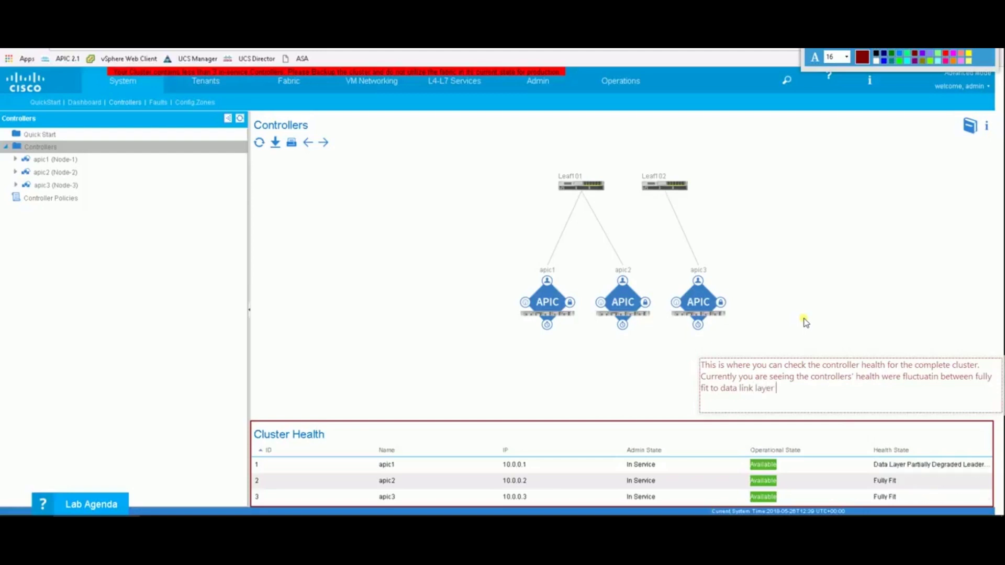
{"action": "key", "text": "BackSpace"}
{"action": "key", "text": "BackSpace"}
{"action": "key", "text": "BackSpace"}
{"action": "key", "text": "BackSpace"}
{"action": "key", "text": "BackSpace"}
{"action": "key", "text": "BackSpace"}
{"action": "key", "text": "BackSpace"}
{"action": "key", "text": "BackSpace"}
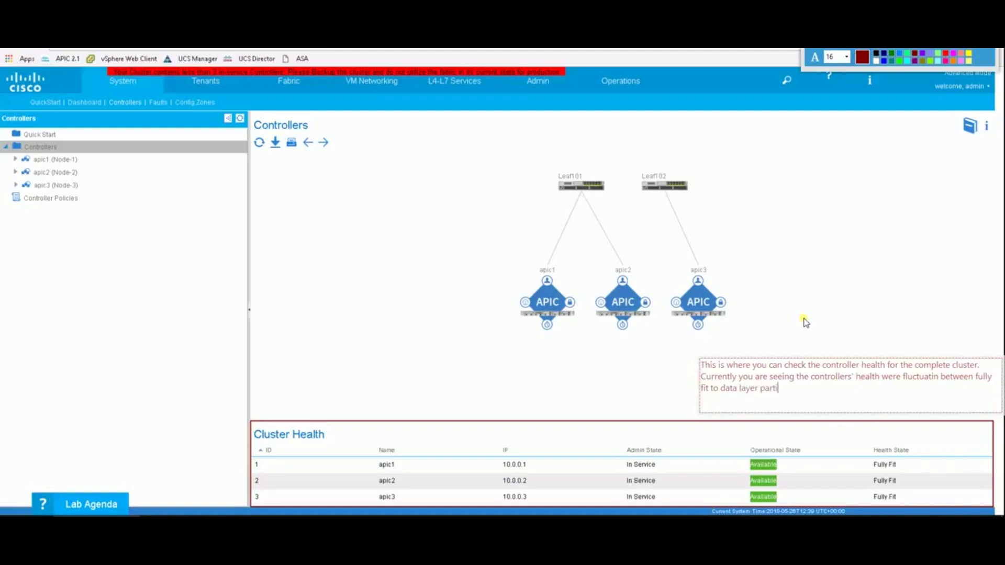
{"action": "type", "text": "rged. this is expected"}
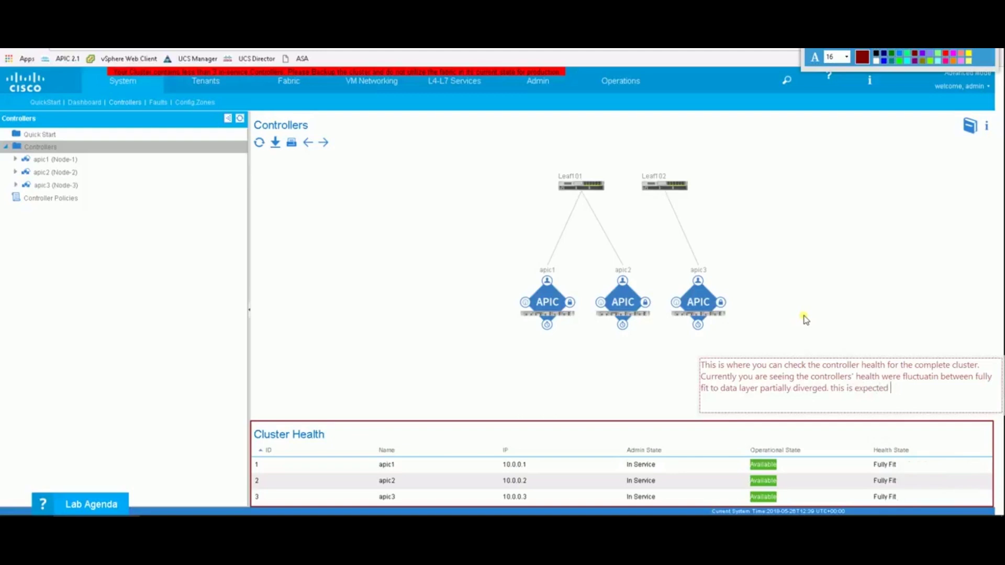
{"action": "type", "text": " during the initial see"}
{"action": "key", "text": "BackSpace"}
{"action": "type", "text": "t up as the con"}
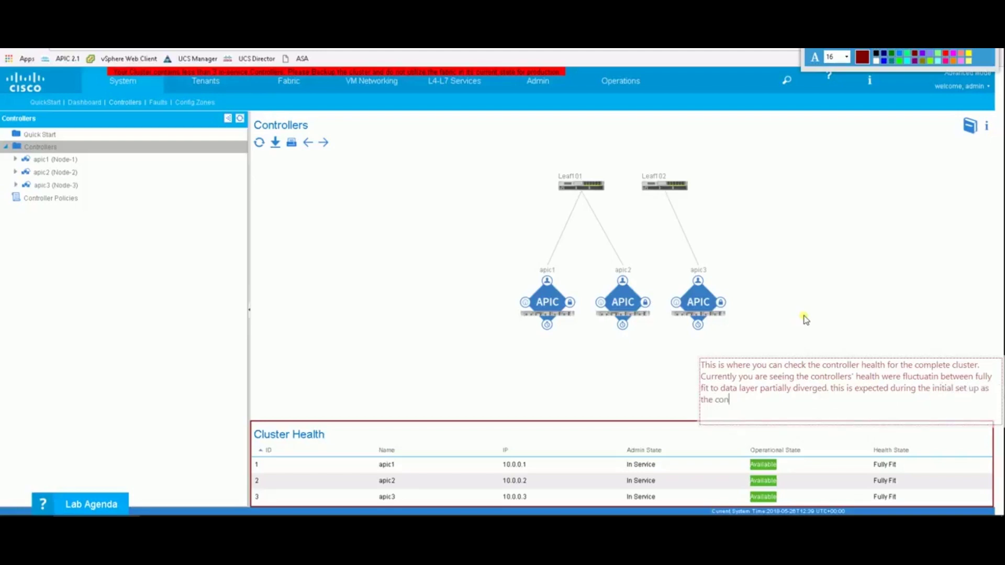
{"action": "type", "text": "trollers are undergoing different stages like"}
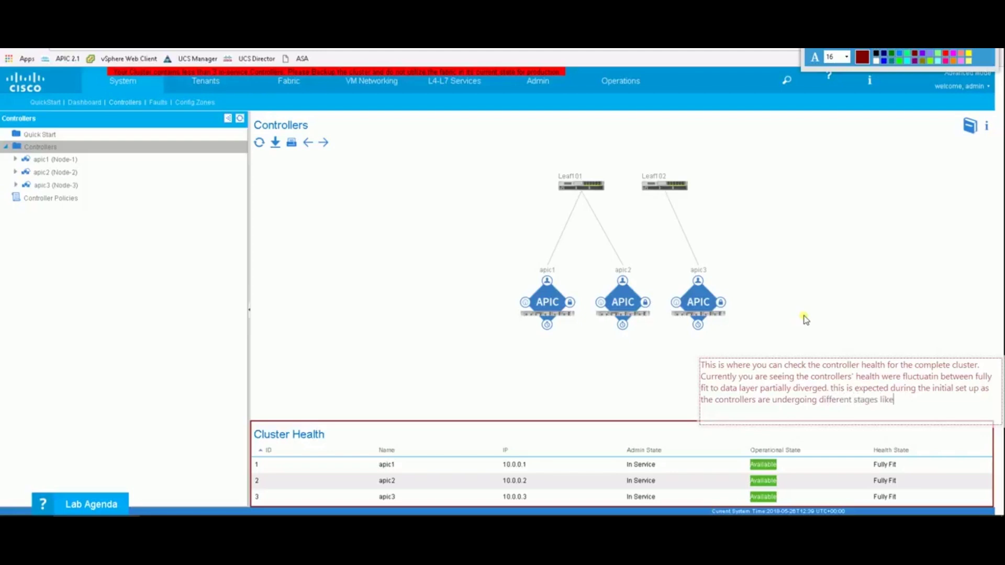
{"action": "type", "text": " mast election, sy"}
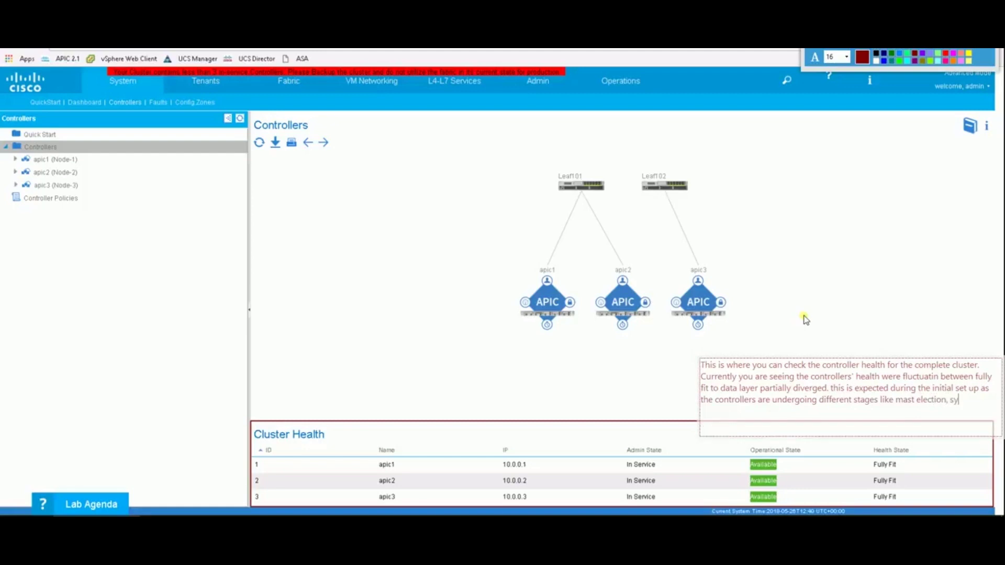
{"action": "type", "text": "nchronizatlion and shar"}
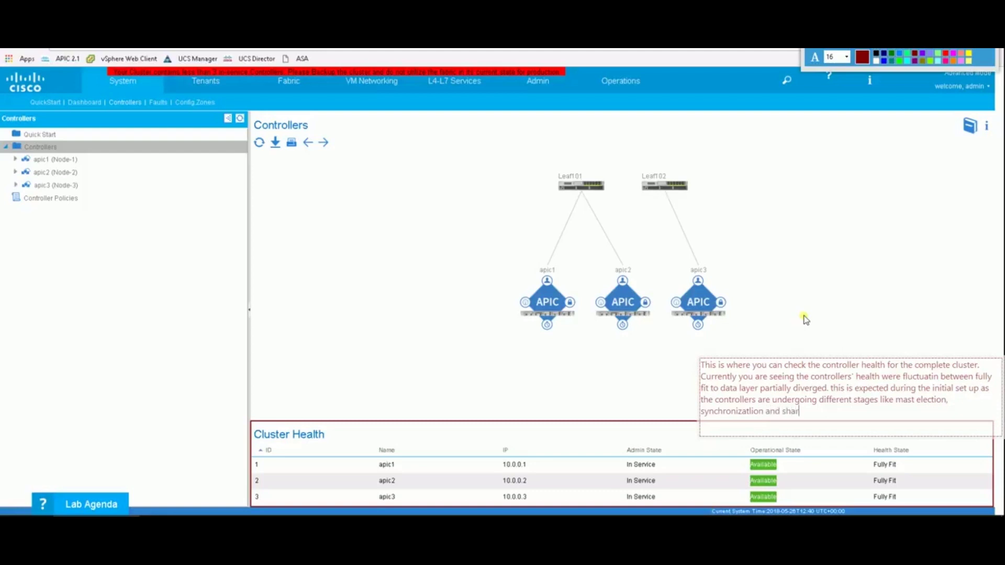
{"action": "type", "text": "ding of the fabric set up among th"}
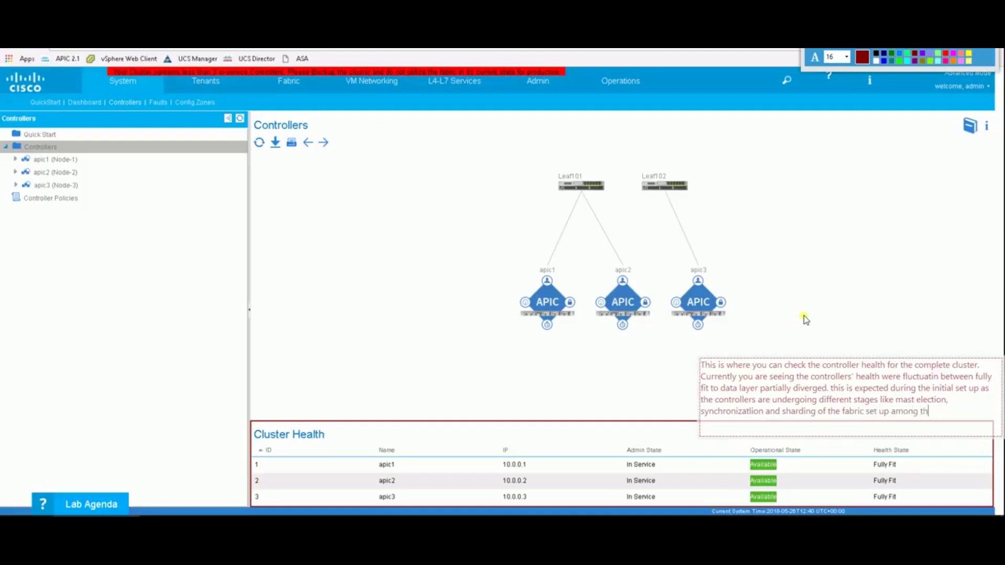
{"action": "type", "text": "em. This wol"}
{"action": "type", "text": "uld"}
{"action": "type", "text": " stab"}
{"action": "type", "text": "ilize in a while."}
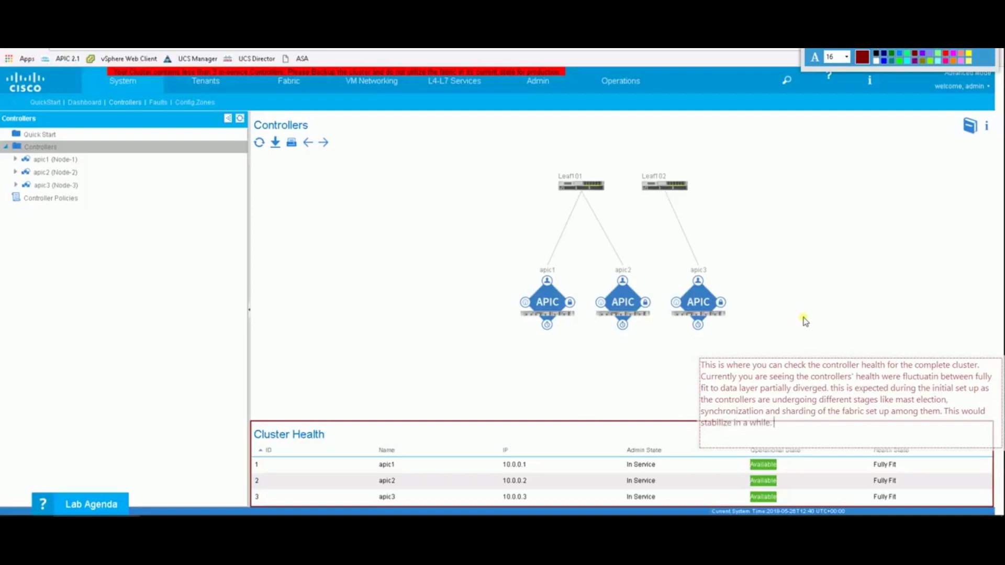
{"action": "left_click", "coordinate": [760, 316]}
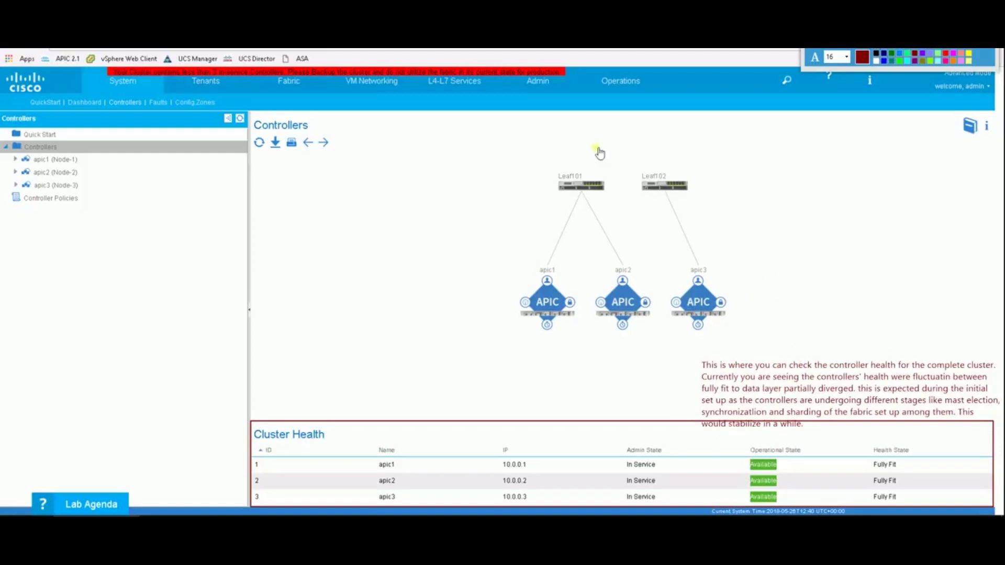
Add a 'Remember:' note that controller health other than "fully fit" after setup needs troubleshooting.
{"action": "left_click", "coordinate": [277, 211]}
{"action": "type", "text": "R"}
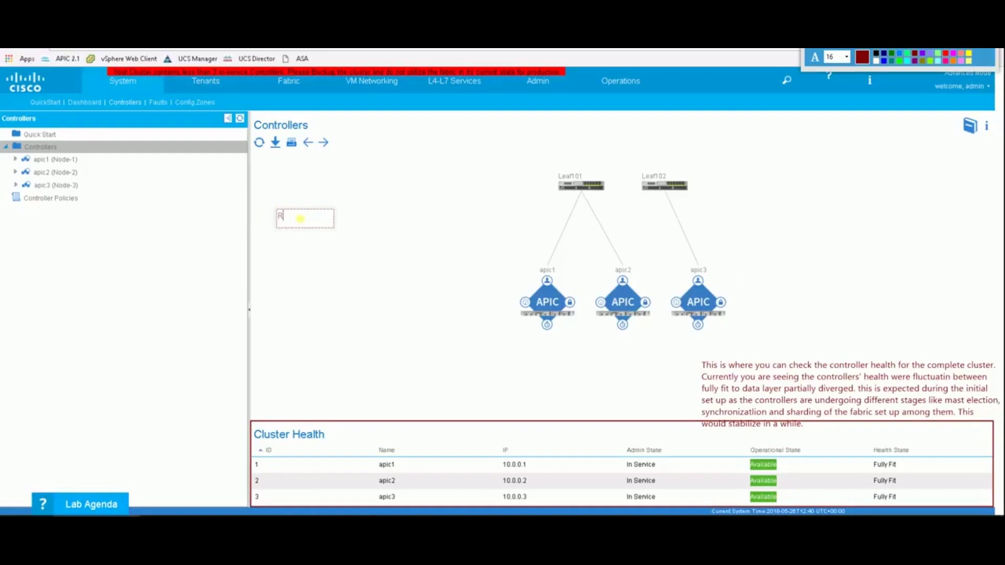
{"action": "type", "text": "emember:"}
{"action": "key", "text": "Return"}
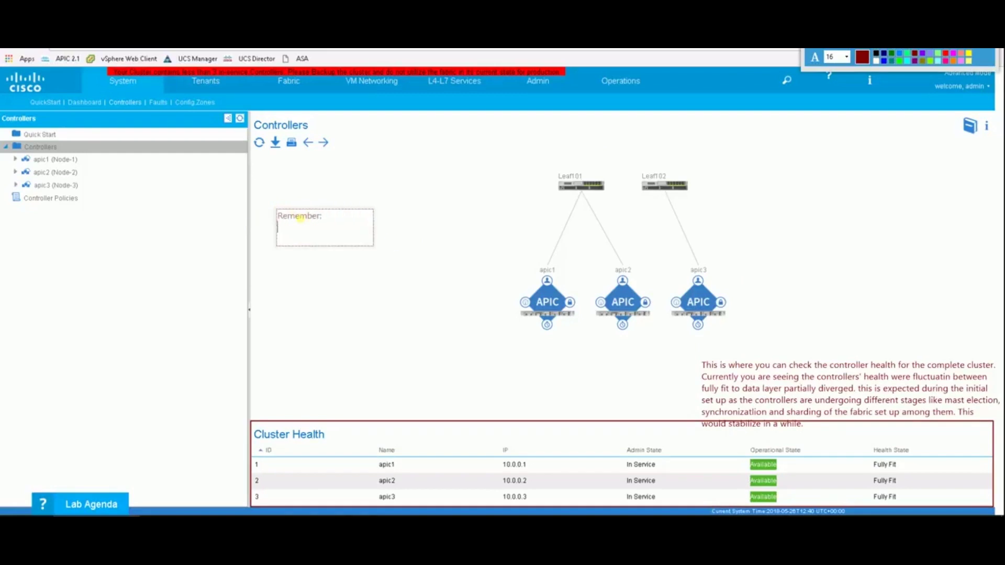
{"action": "type", "text": "If you see any oth"}
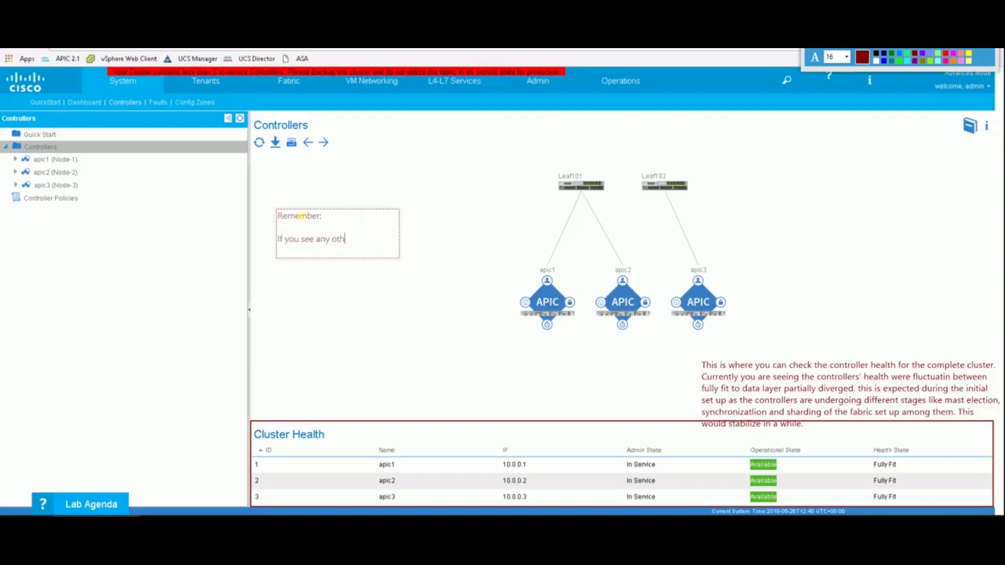
{"action": "type", "text": "er health except the f"}
{"action": "key", "text": "BackSpace"}
{"action": "type", "text": "\"\""}
{"action": "type", "text": "full"}
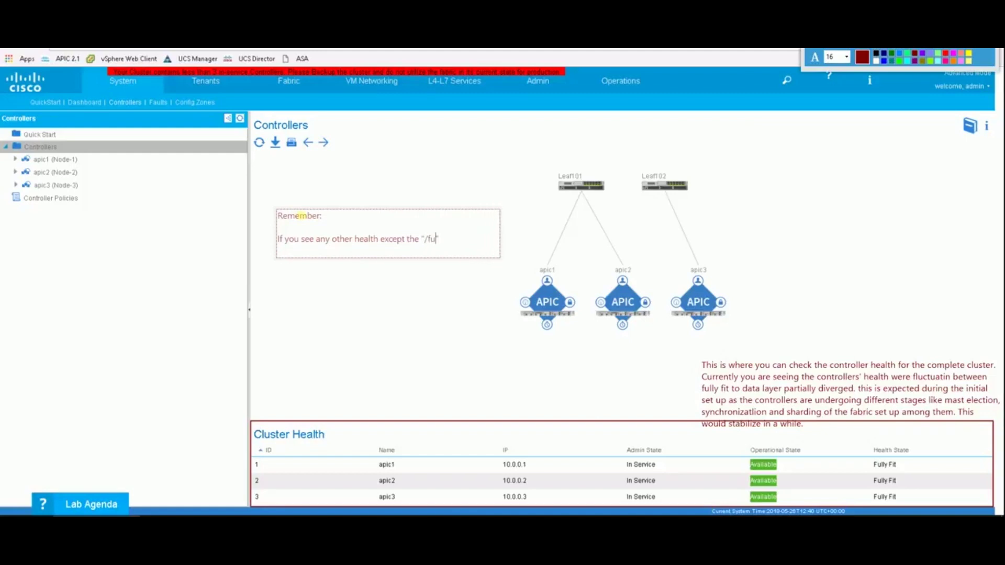
{"action": "key", "text": "BackSpace"}
{"action": "key", "text": "BackSpace"}
{"action": "key", "text": "BackSpace"}
{"action": "key", "text": "BackSpace"}
{"action": "key", "text": "BackSpace"}
{"action": "type", "text": "fully fit\" for the"}
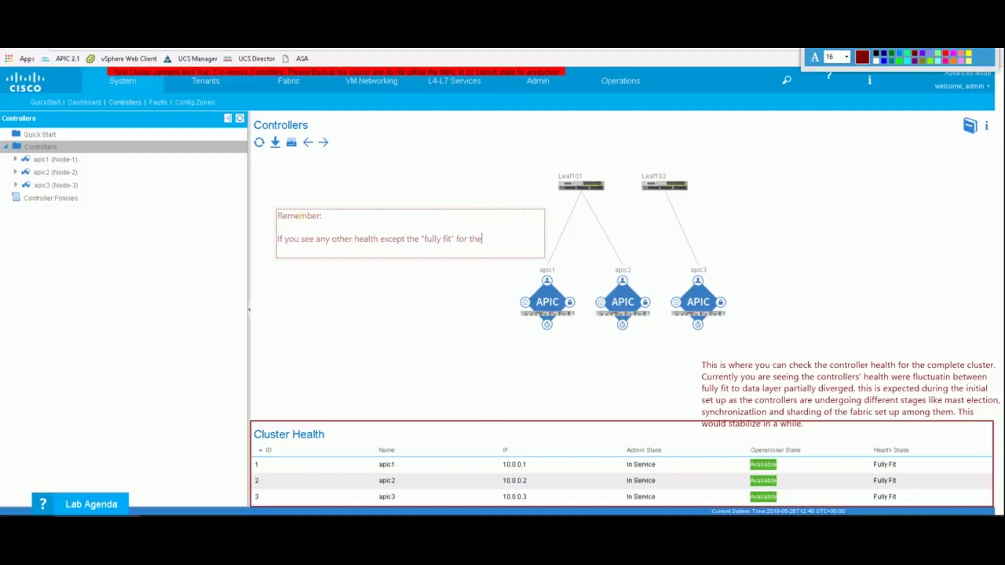
{"action": "type", "text": " controllers"}
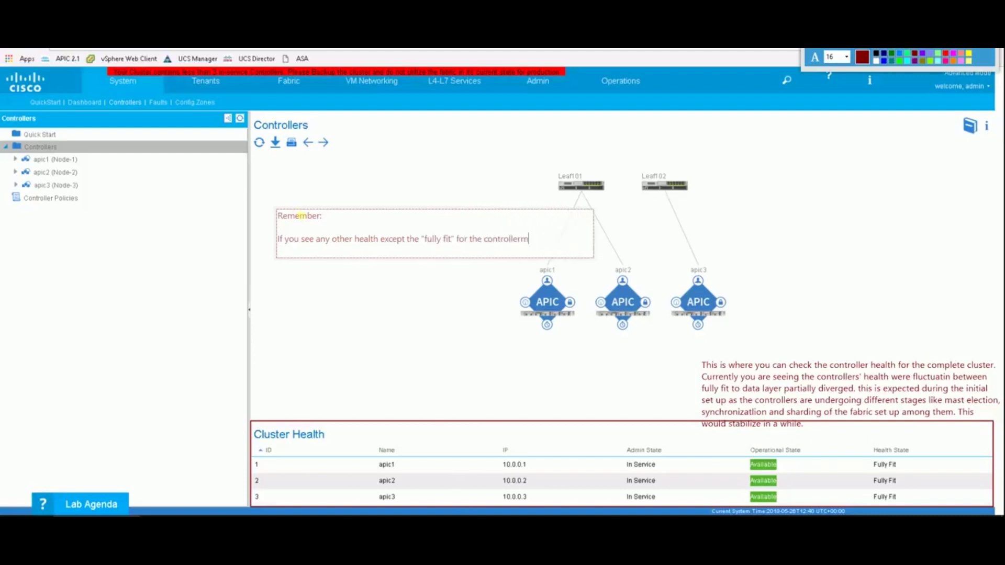
{"action": "type", "text": " after the fab"}
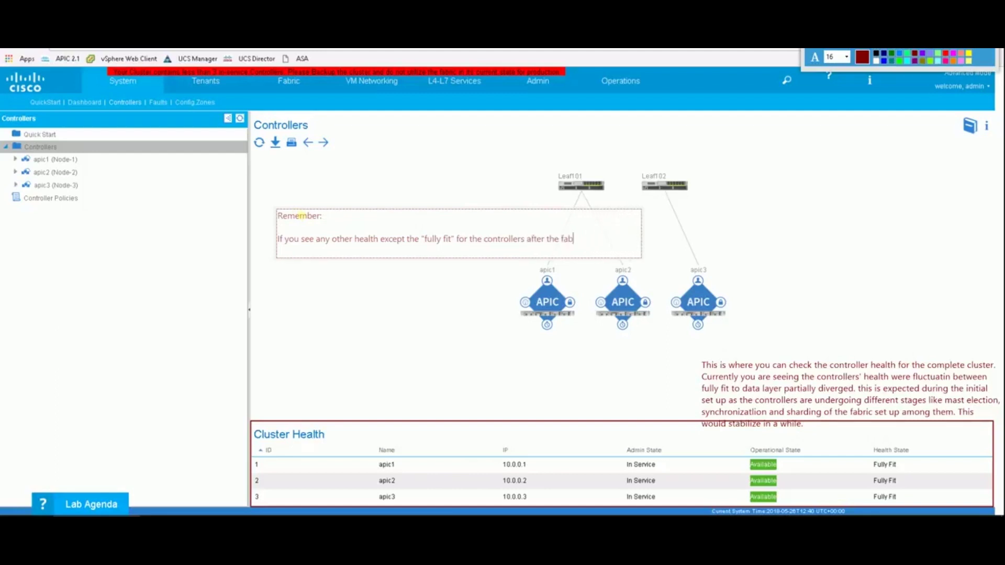
{"action": "type", "text": "ric is com"}
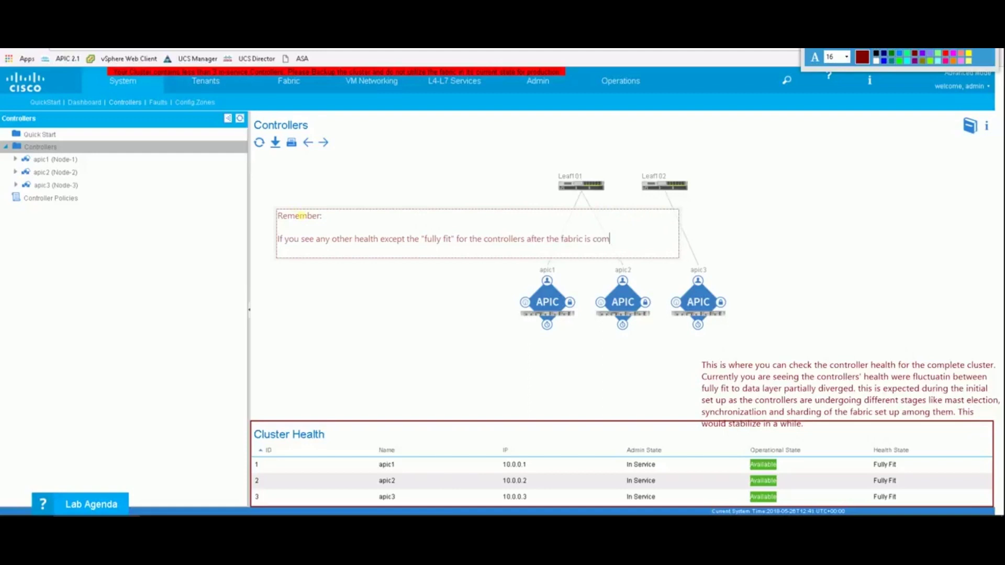
{"action": "type", "text": "pletely set "}
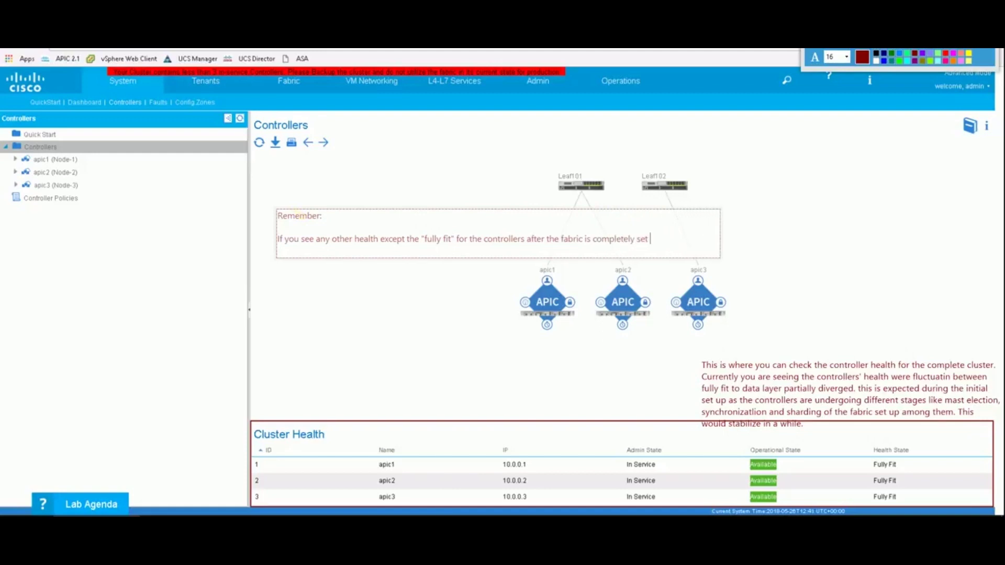
{"action": "type", "text": "up and have b"}
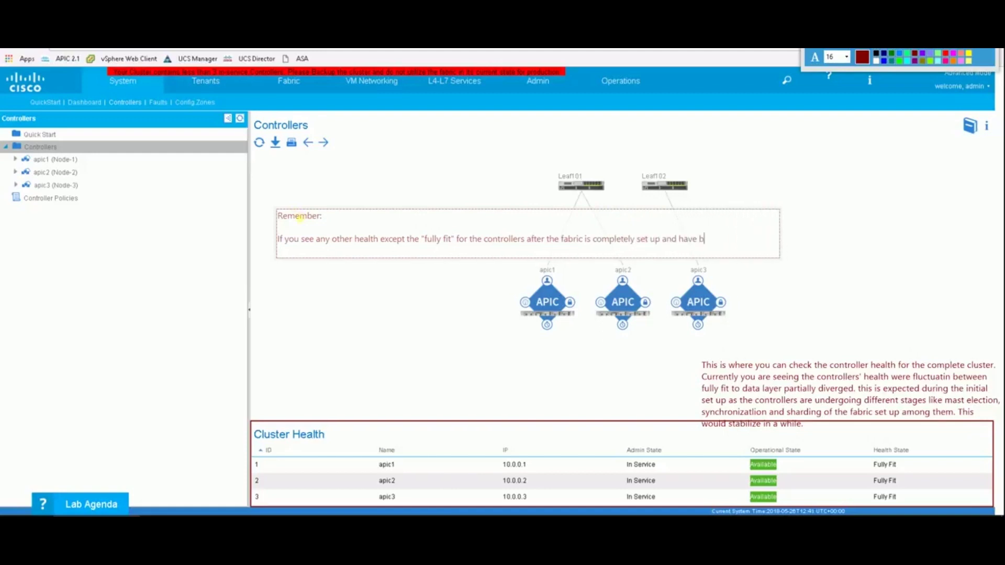
{"action": "type", "text": "een in producti"}
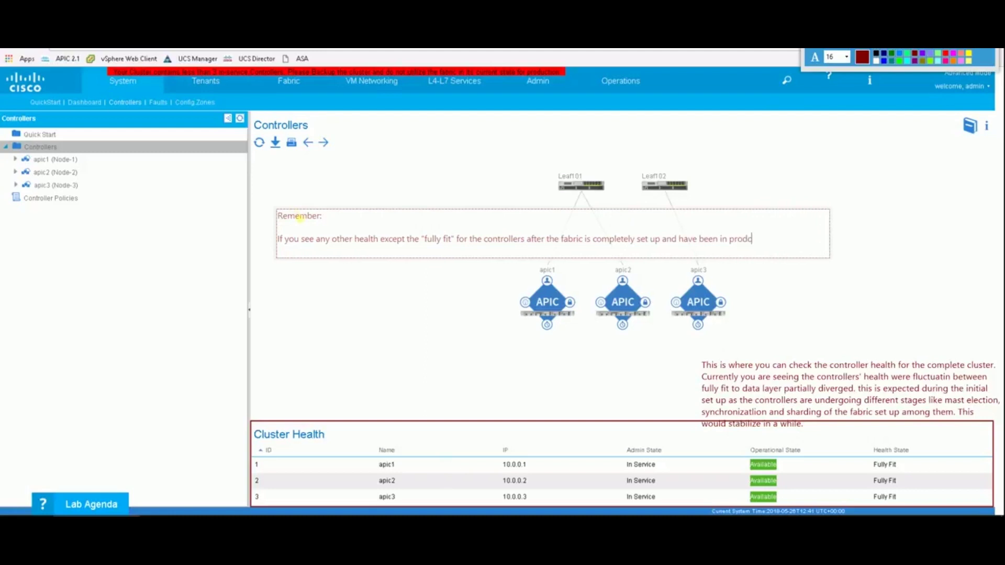
{"action": "type", "text": "on for a"}
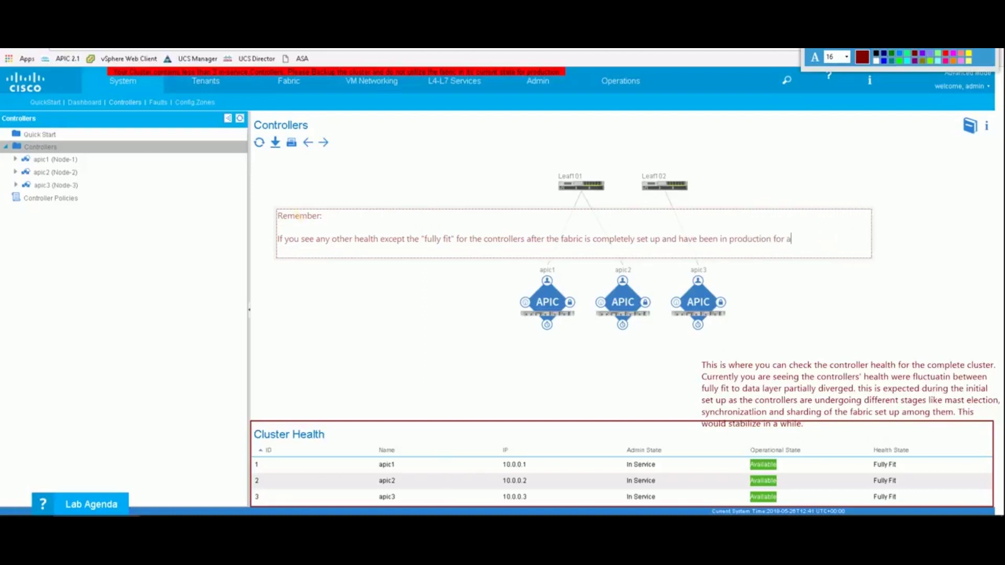
{"action": "type", "text": " while, the n we need to troubleshoot"}
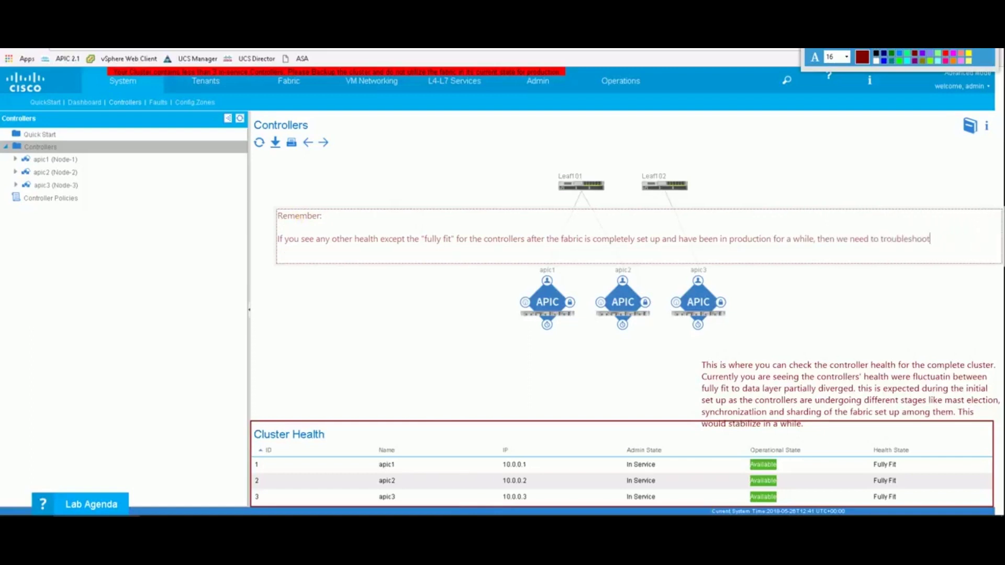
{"action": "type", "text": " the same."}
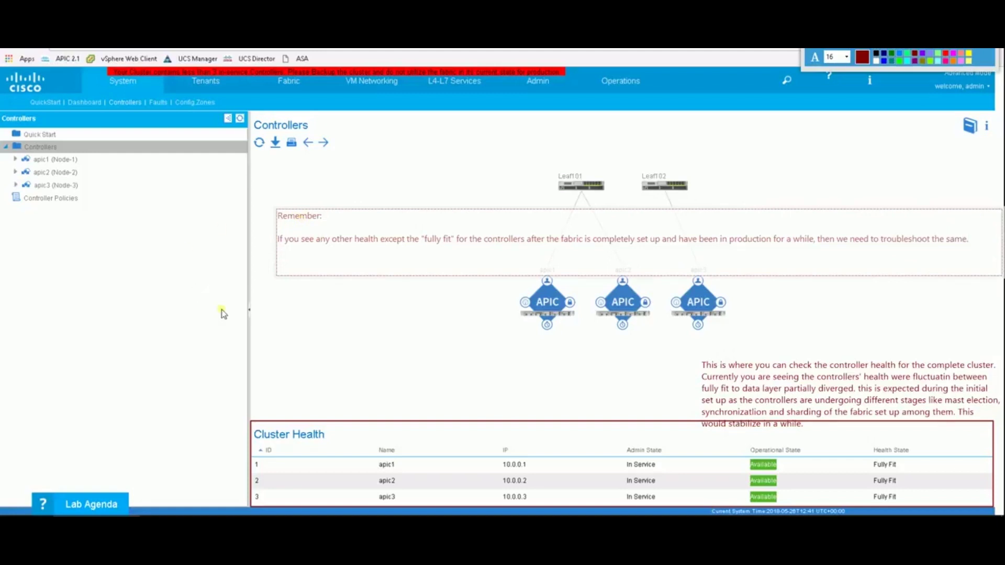
{"action": "left_click", "coordinate": [223, 313]}
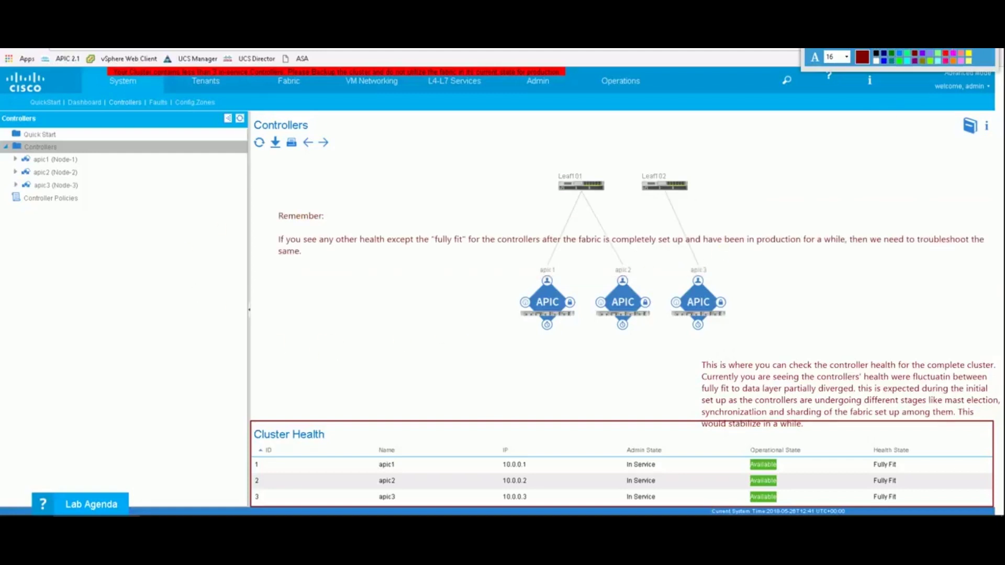
{"action": "key", "text": "Escape"}
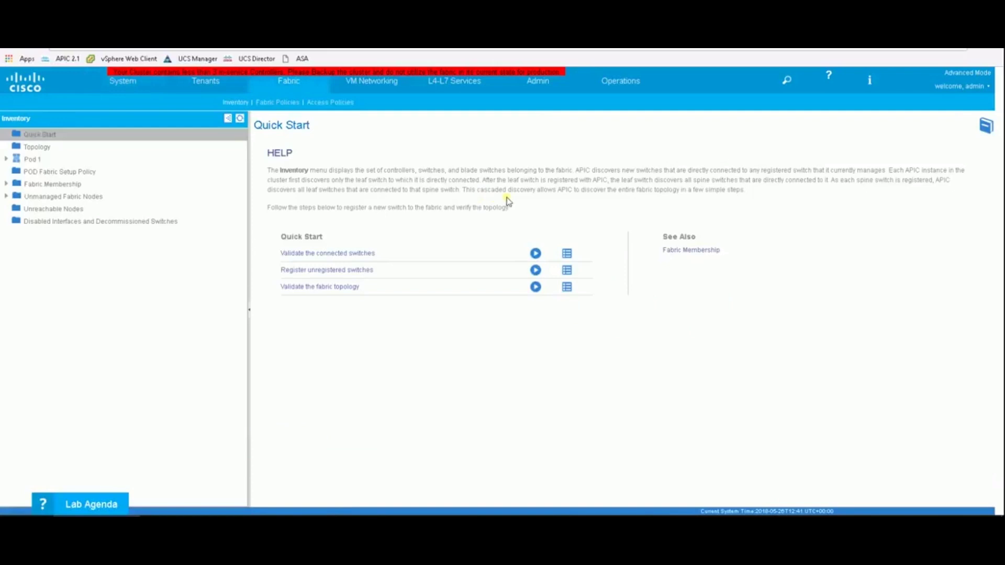
Select and expand Pod 1 in the Fabric Inventory and show its Topology graph.
{"action": "left_click", "coordinate": [34, 159]}
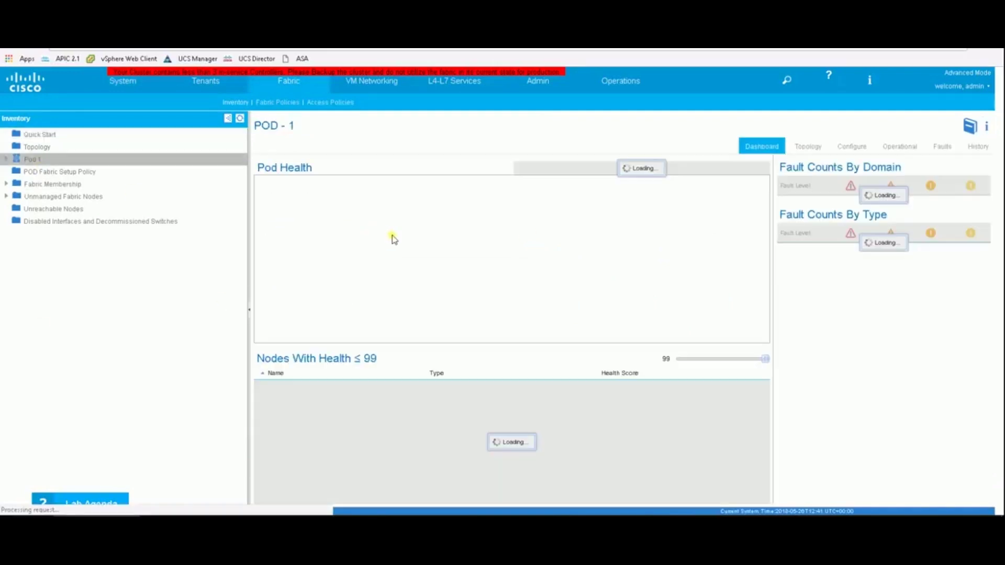
{"action": "left_click", "coordinate": [6, 159]}
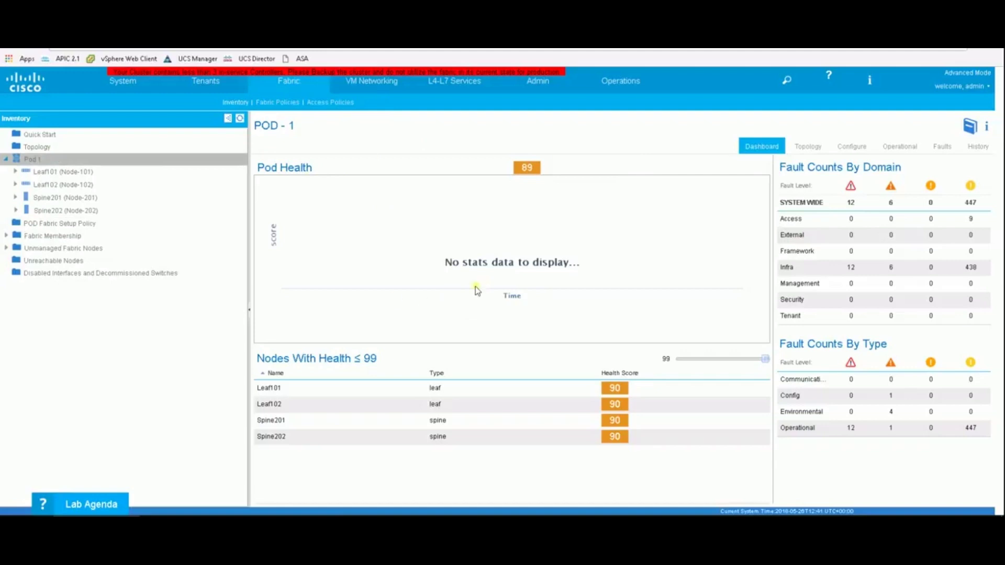
{"action": "left_click", "coordinate": [808, 146]}
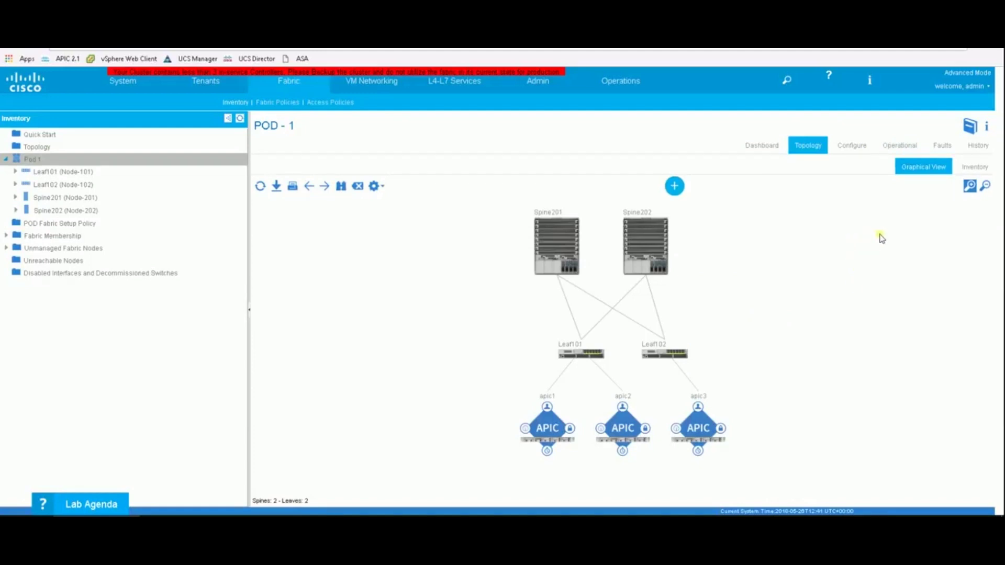
Note beside the topology that it is built by the "Reader" IFM process inside the controller.
{"action": "left_click", "coordinate": [743, 256]}
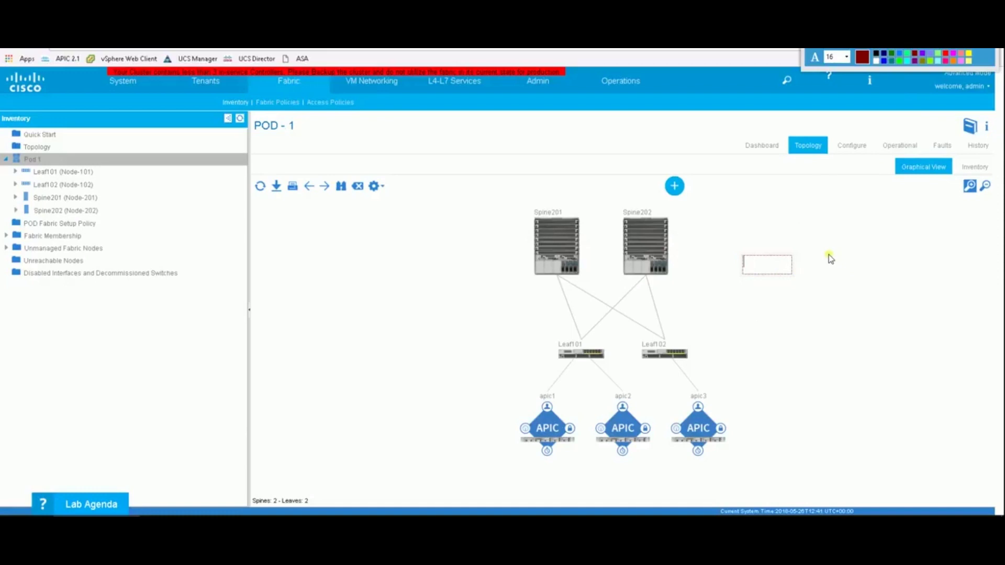
{"action": "type", "text": "In one of our slides, we "}
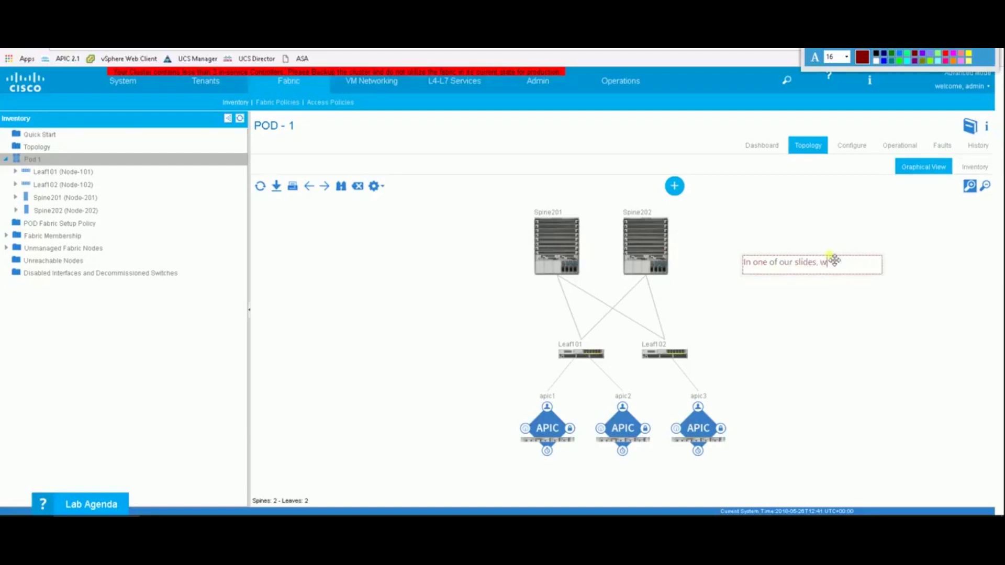
{"action": "type", "text": "discussed about the \"Reader"}
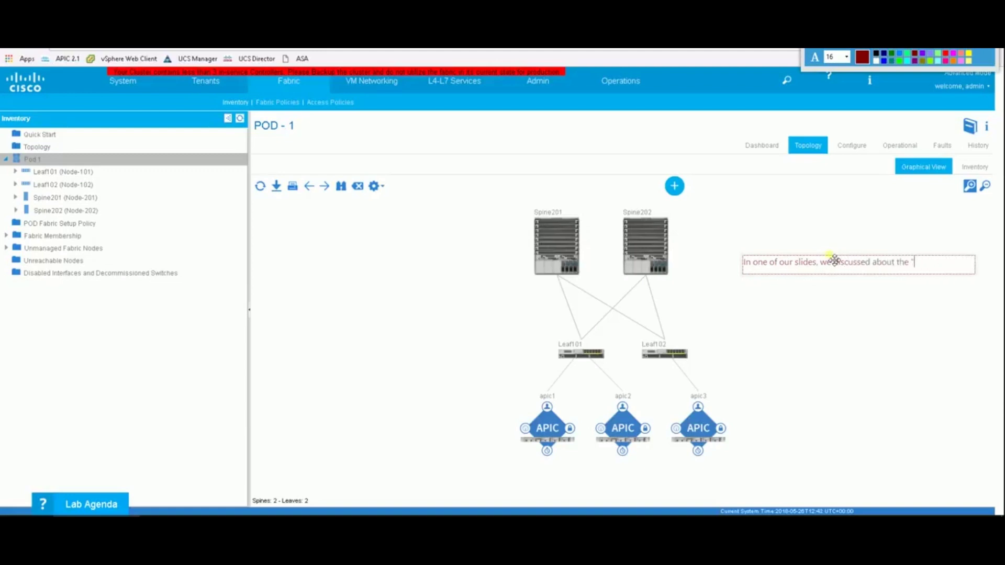
{"action": "type", "text": "\""}
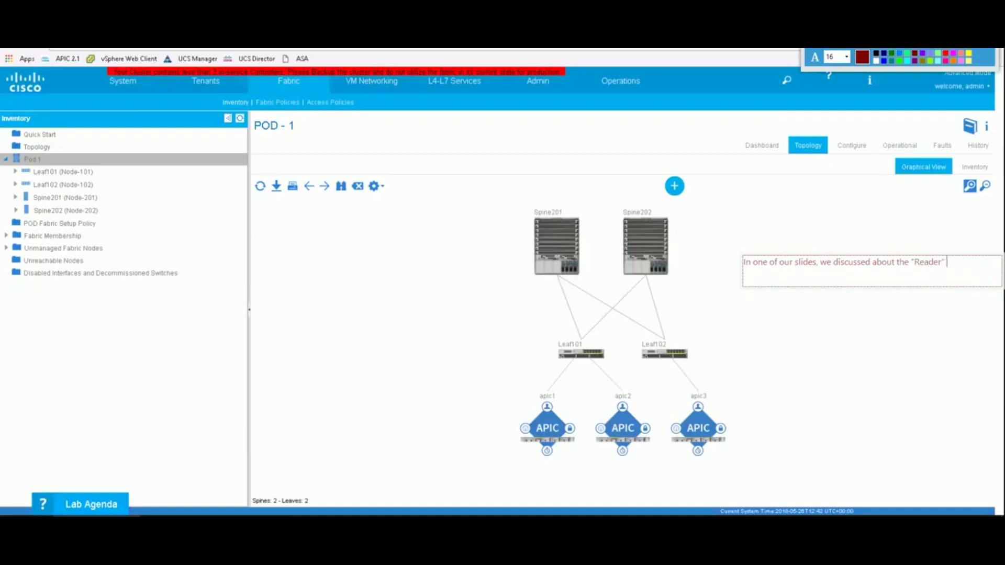
{"action": "type", "text": " IFM process. The"}
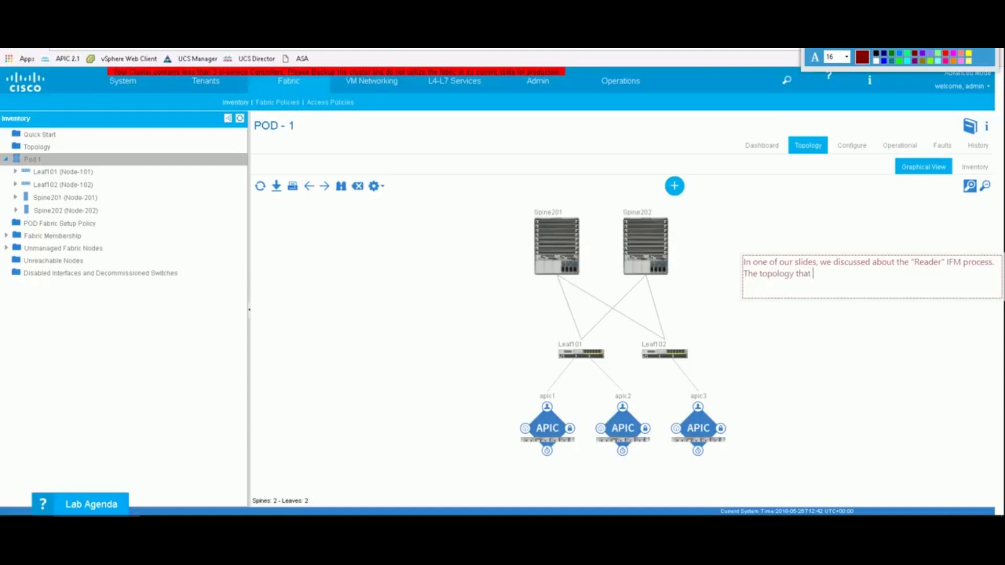
{"action": "type", "text": " topology that you see here is built by the reade"}
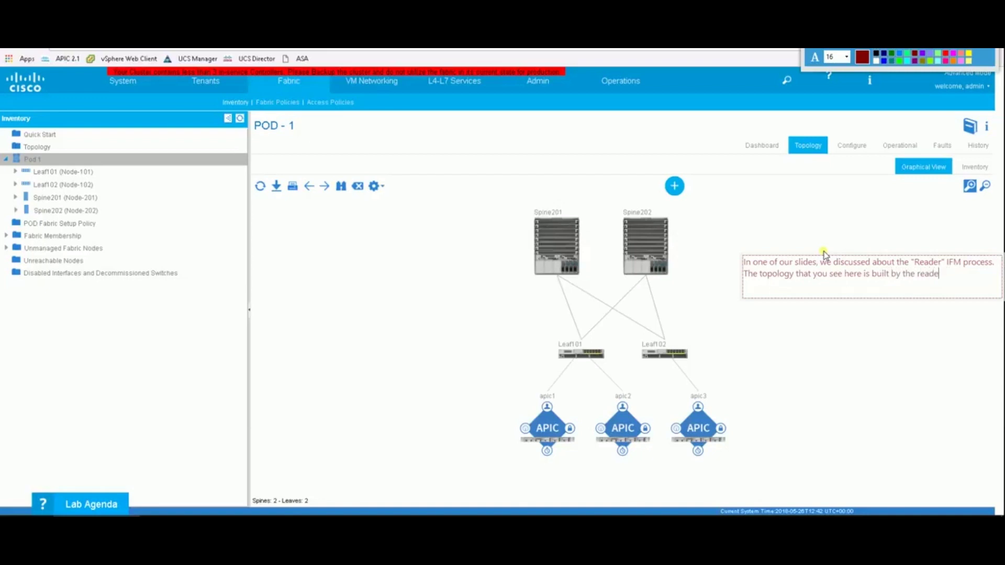
{"action": "type", "text": "r IFM"}
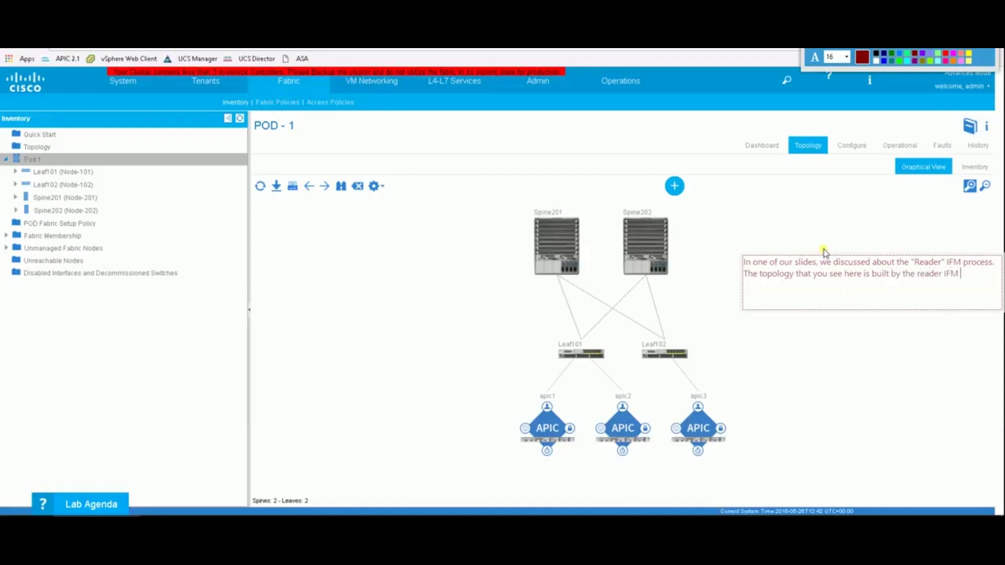
{"action": "type", "text": " process insi"}
{"action": "type", "text": "de the contro"}
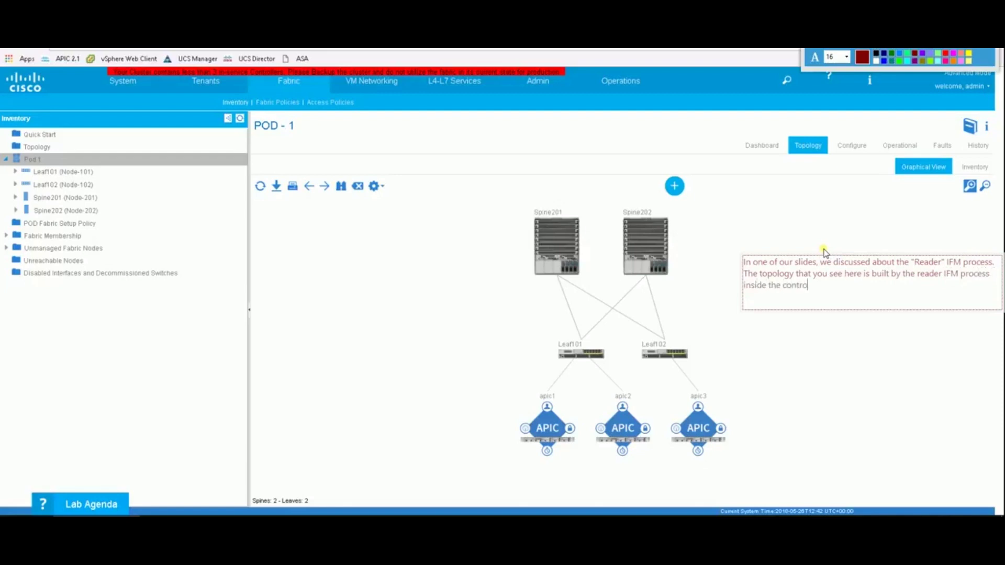
{"action": "type", "text": "ller."}
{"action": "left_click", "coordinate": [866, 383]}
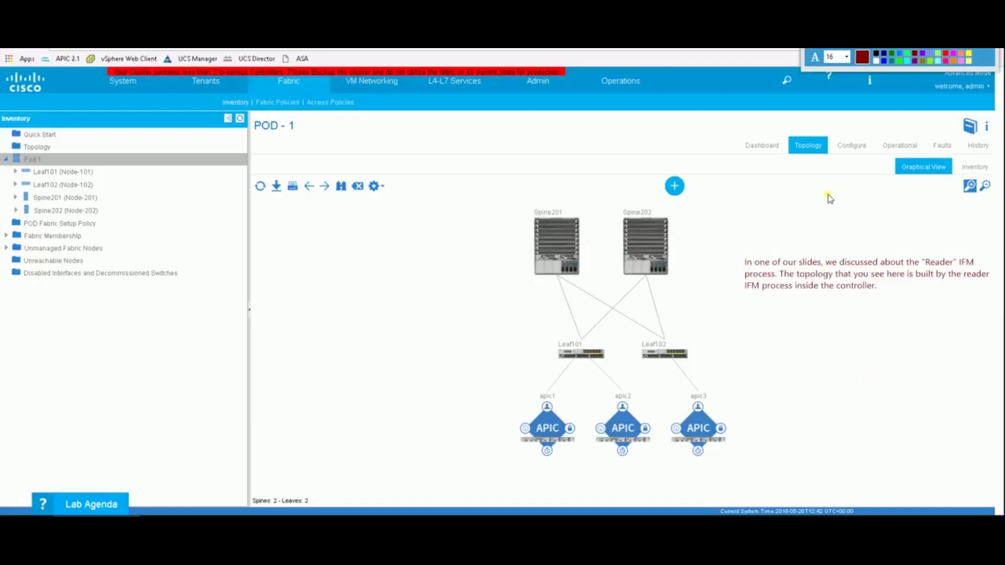
Clear the annotations and show Pod 1's Operational BGP status table.
{"action": "left_click_drag", "start_coordinate": [854, 150], "coordinate": [888, 169]}
{"action": "key", "text": "Escape"}
{"action": "left_click", "coordinate": [851, 145]}
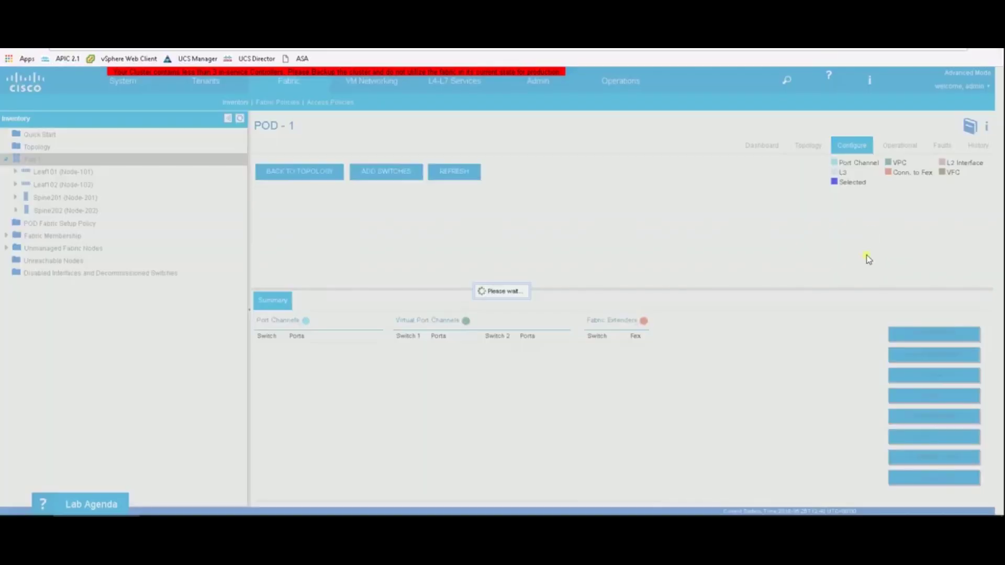
{"action": "left_click", "coordinate": [900, 145]}
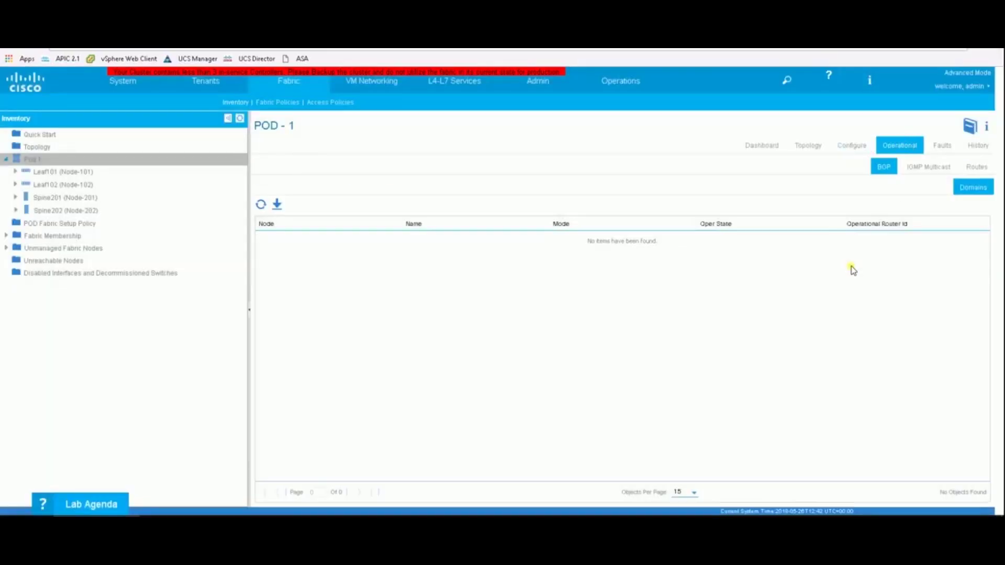